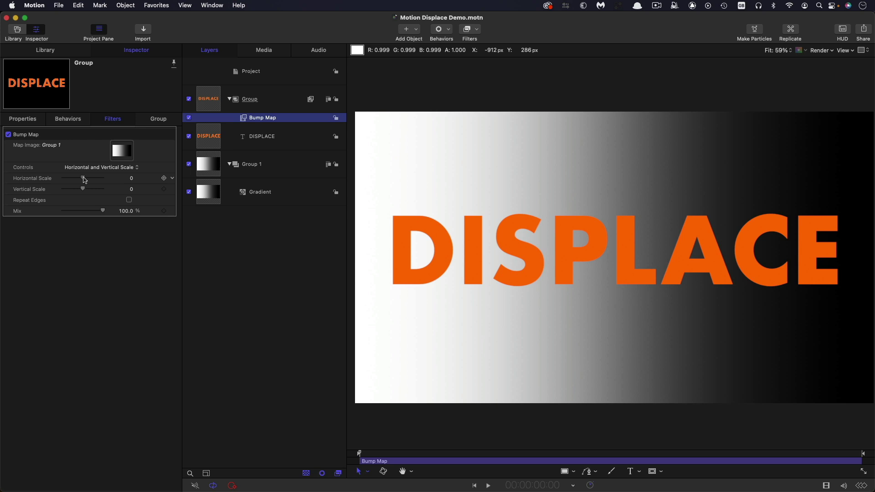
# Step: Raise the Bump Map's Horizontal Scale from 0 to 1.0 to push DISPLACE left
pyautogui.moveTo(84, 179); pyautogui.dragTo(112, 181)
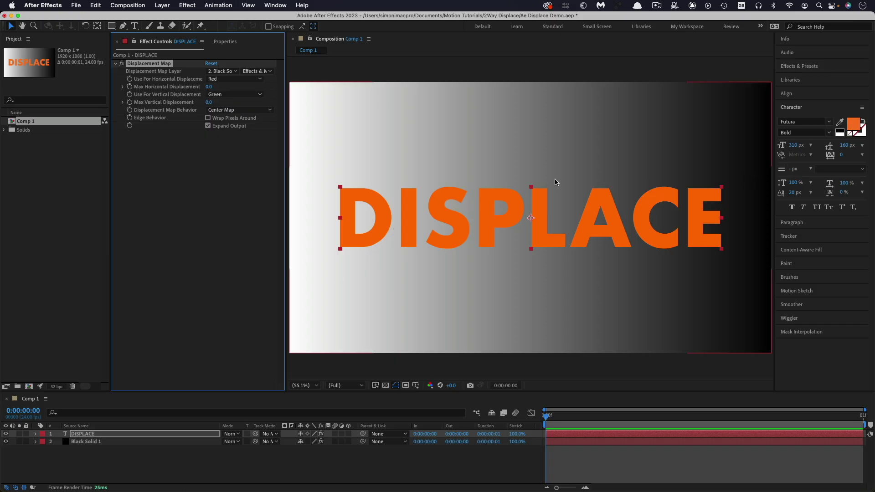
# Step: Scrub the Displacement Map's Max Horizontal Displacement up, then back down to 57.0
pyautogui.click(153, 65)
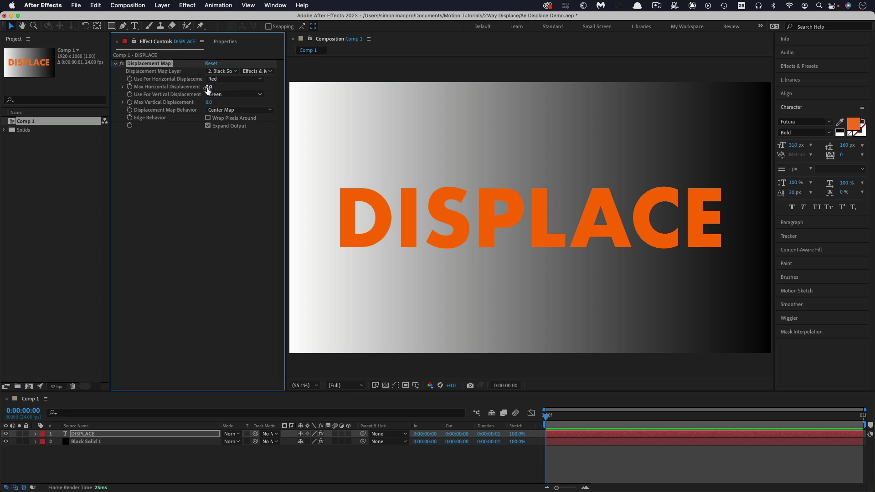
pyautogui.moveTo(208, 89); pyautogui.dragTo(552, 269)
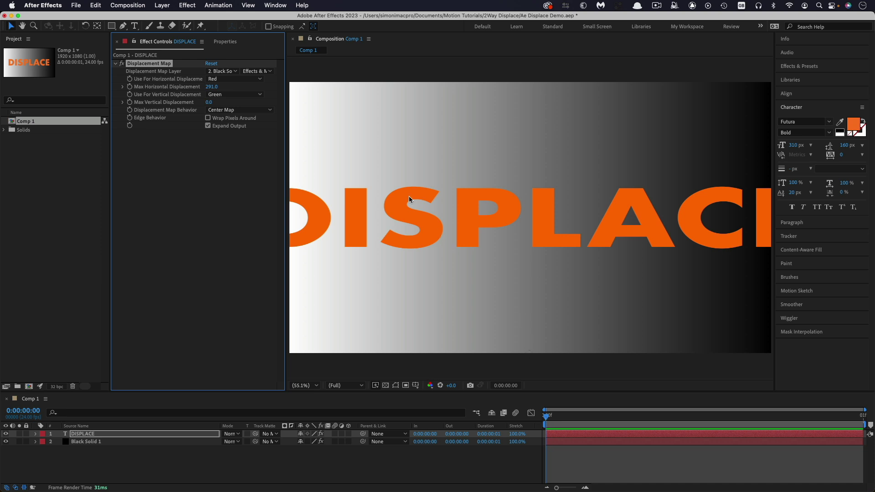
pyautogui.moveTo(212, 86); pyautogui.dragTo(167, 125)
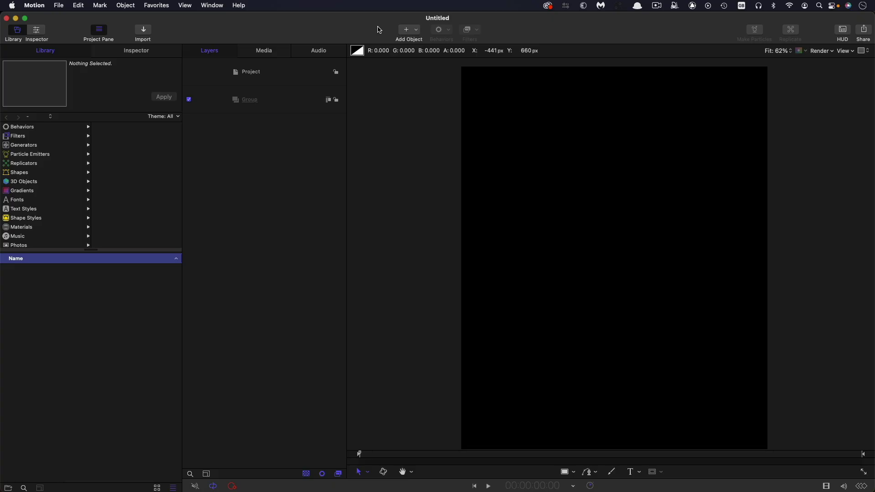
# Step: Show the 1080×1350 project's properties and select the Group holding the TWO-WAY / DISPLACE text
pyautogui.press('super+3')
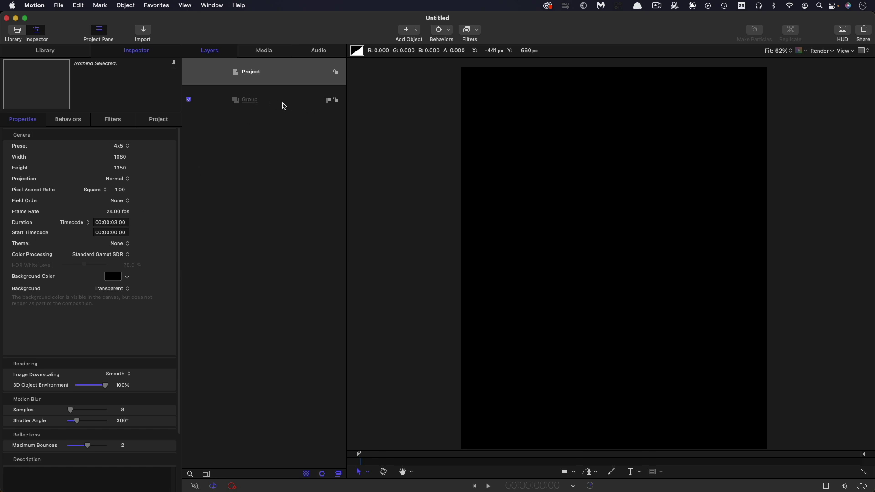
pyautogui.click(283, 104)
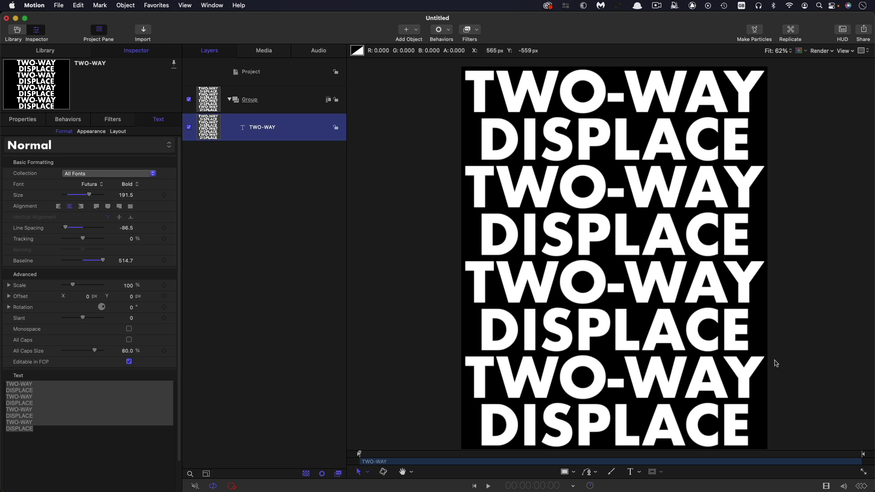
pyautogui.click(209, 101)
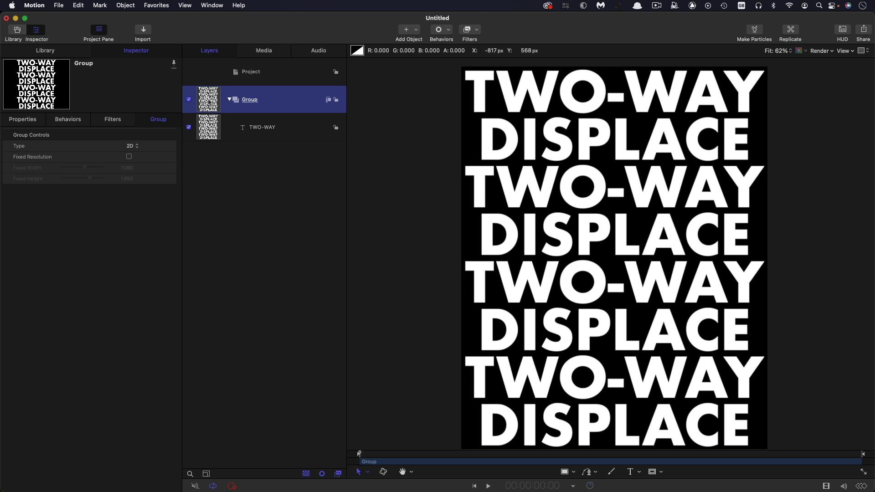
# Step: Add a new empty group above the text and put a Gradient generator in it
pyautogui.click(126, 5)
pyautogui.click(130, 19)
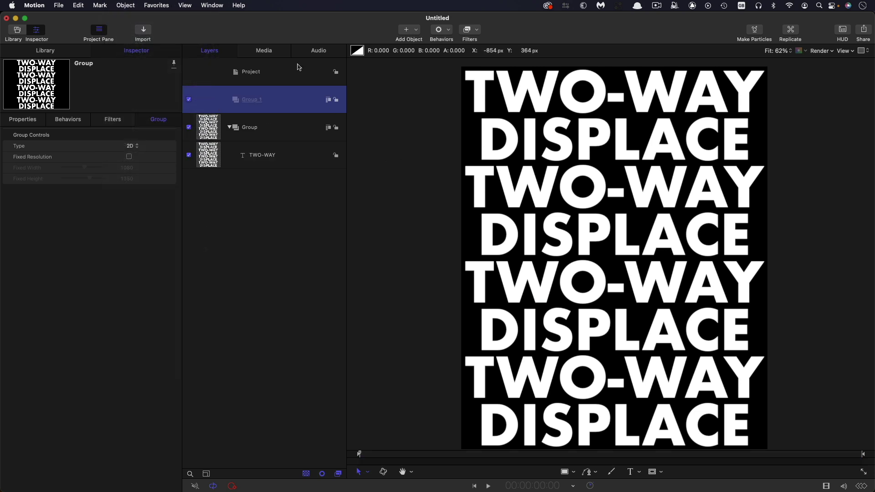
pyautogui.click(421, 36)
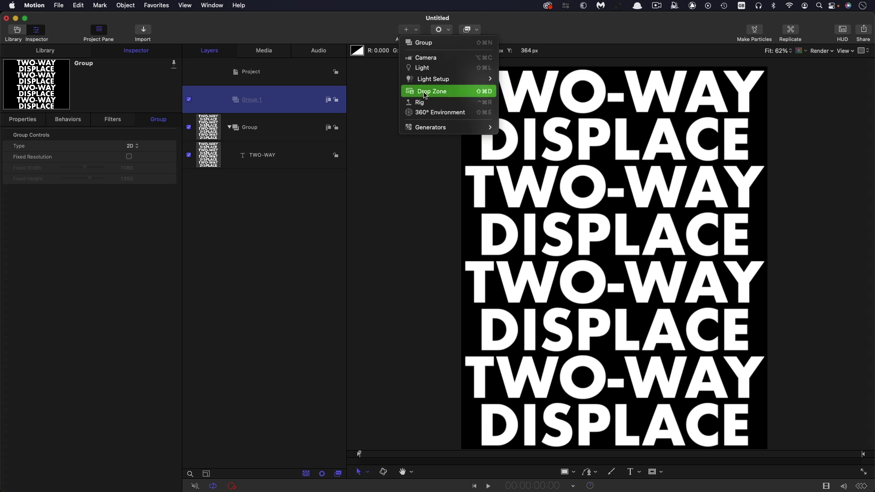
pyautogui.moveTo(433, 132)
pyautogui.moveTo(568, 139)
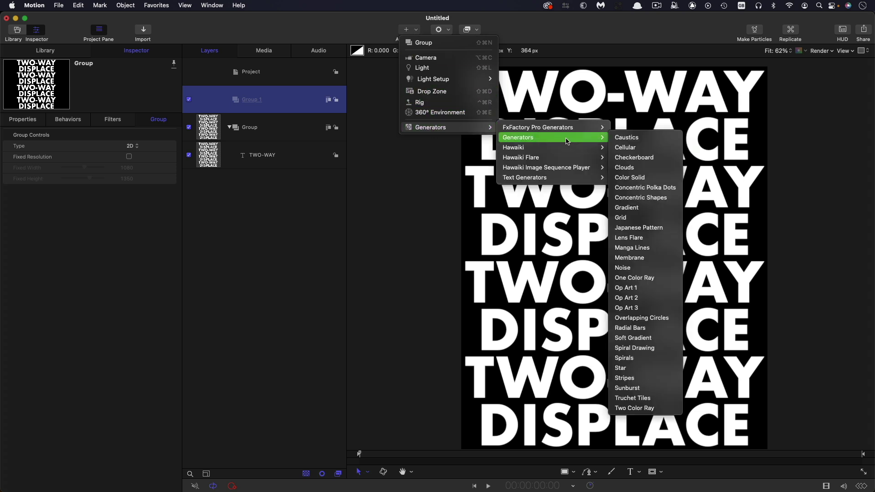
pyautogui.click(655, 211)
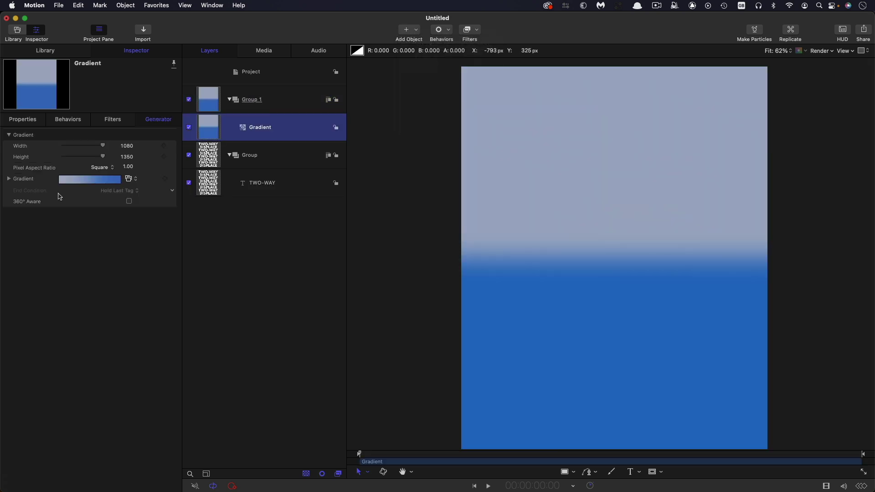
# Step: Set the gradient's Start to -540, 0 and End to 540, 0
pyautogui.click(9, 180)
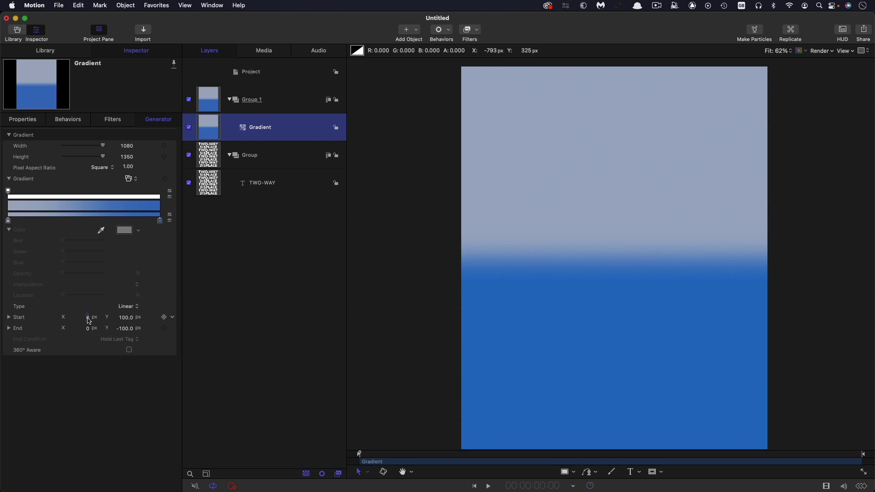
pyautogui.click(88, 318)
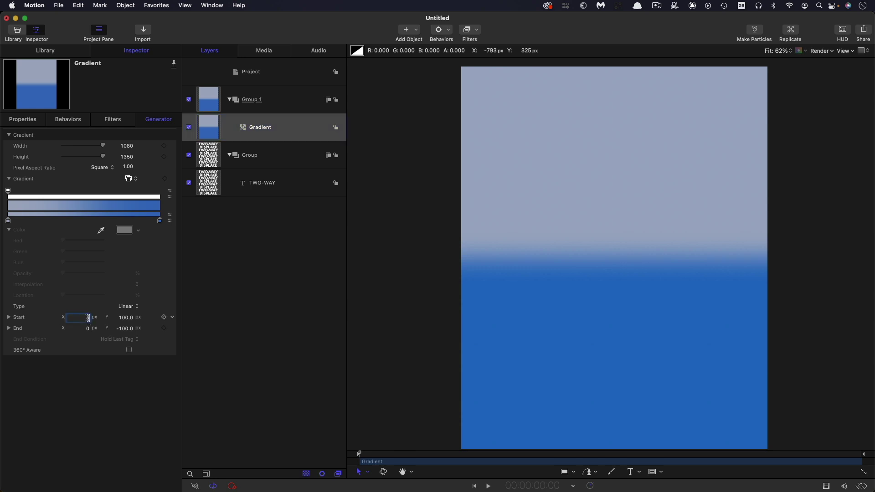
pyautogui.write('-540')
pyautogui.press('Tab')
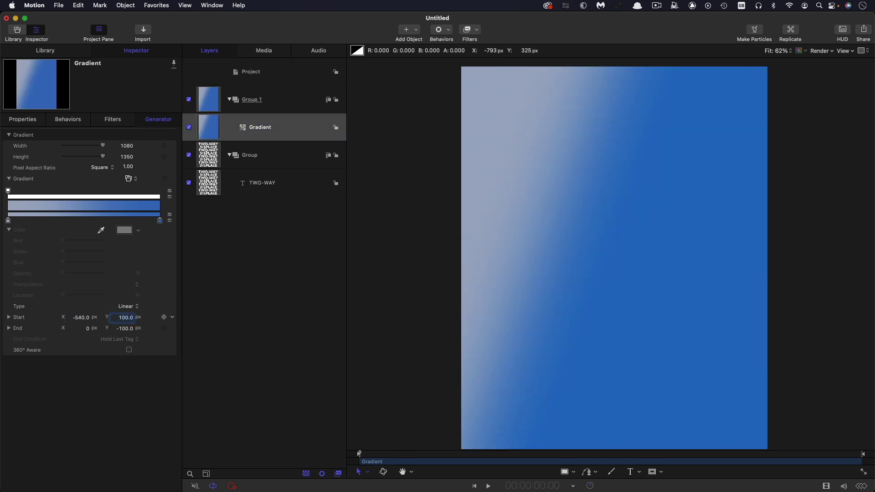
pyautogui.write('0')
pyautogui.press('Tab')
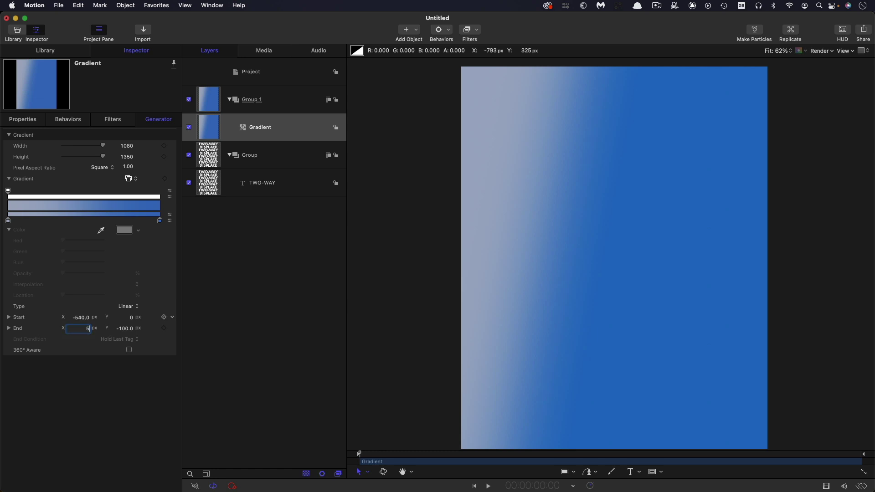
pyautogui.write('540')
pyautogui.press('Tab')
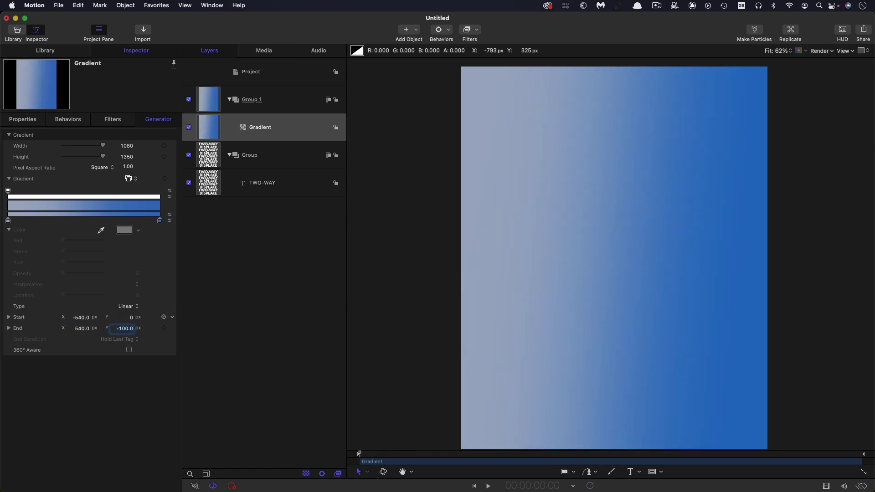
pyautogui.write('0')
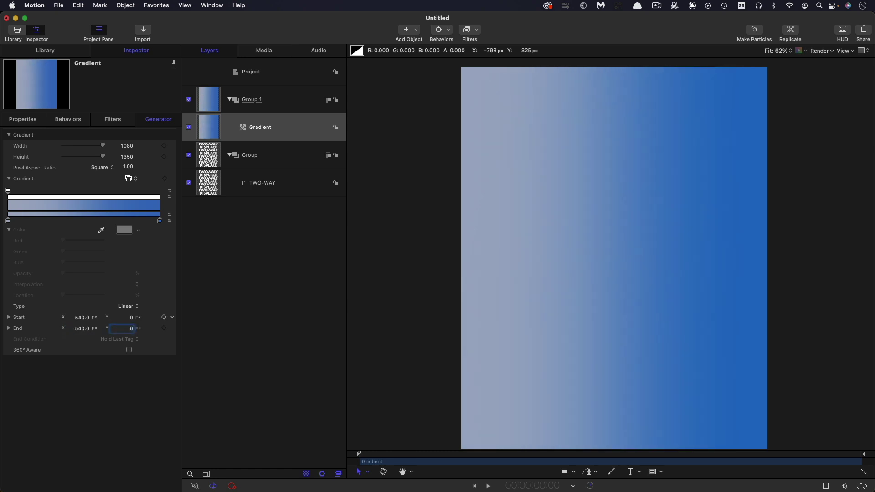
# Step: Colour the gradient's right stop 000000 and left stop FFFFFF
pyautogui.click(161, 221)
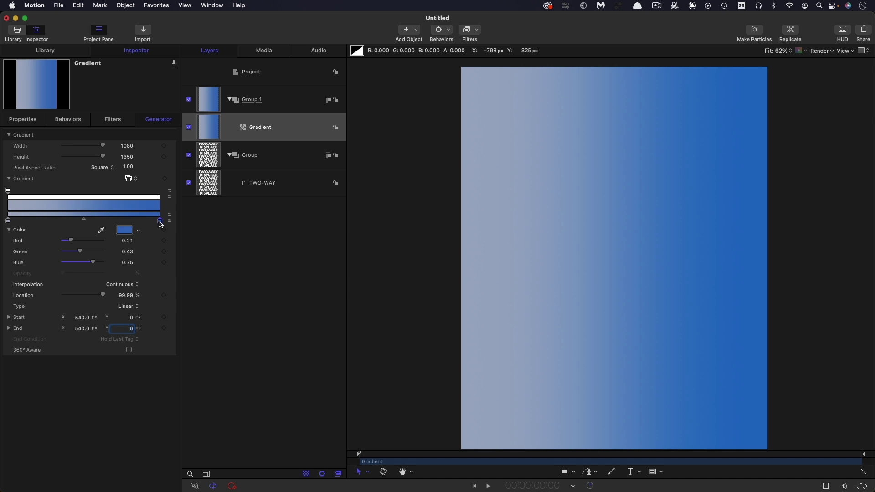
pyautogui.click(128, 230)
pyautogui.click(424, 231)
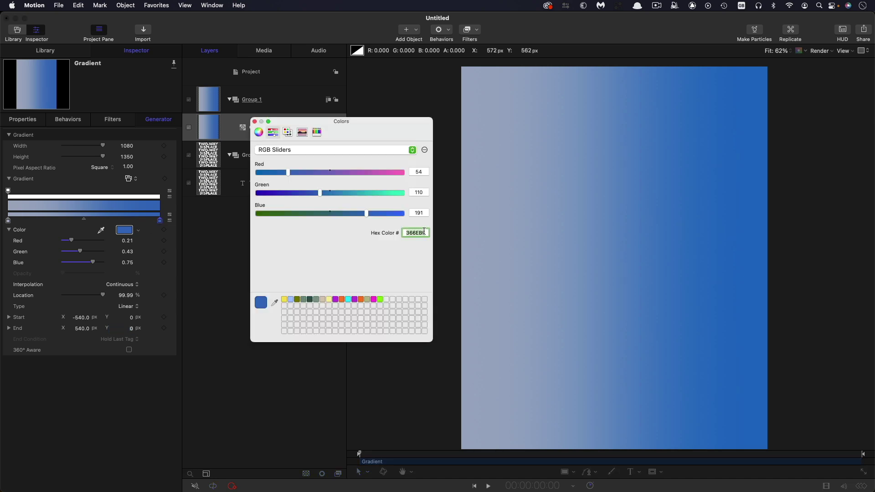
pyautogui.write('000000')
pyautogui.press('Return')
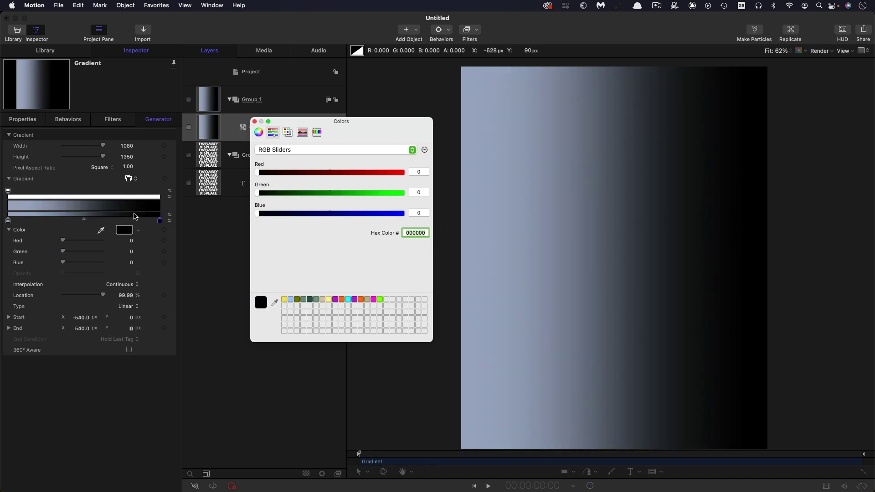
pyautogui.click(8, 221)
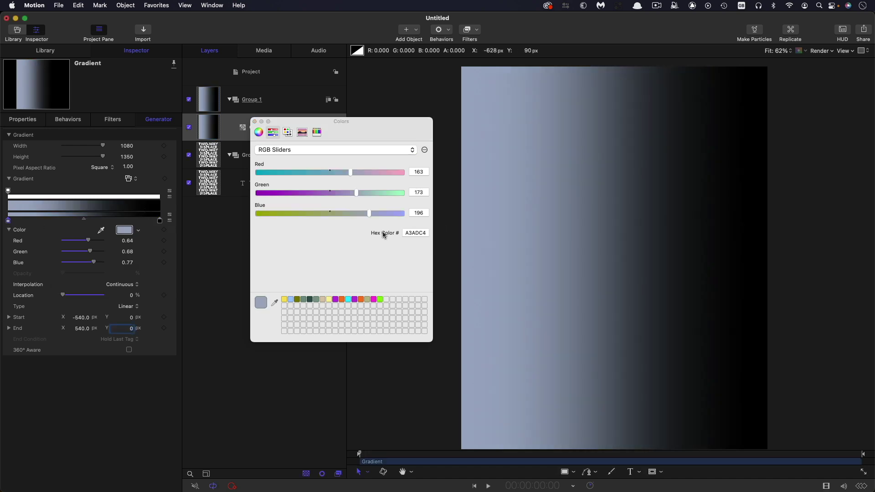
pyautogui.doubleClick(418, 232)
pyautogui.write('FFFFFF')
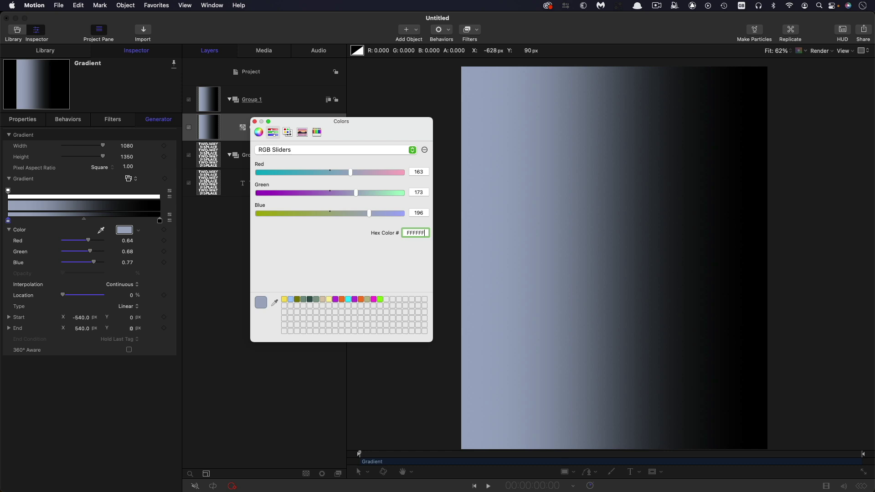
pyautogui.press('Return')
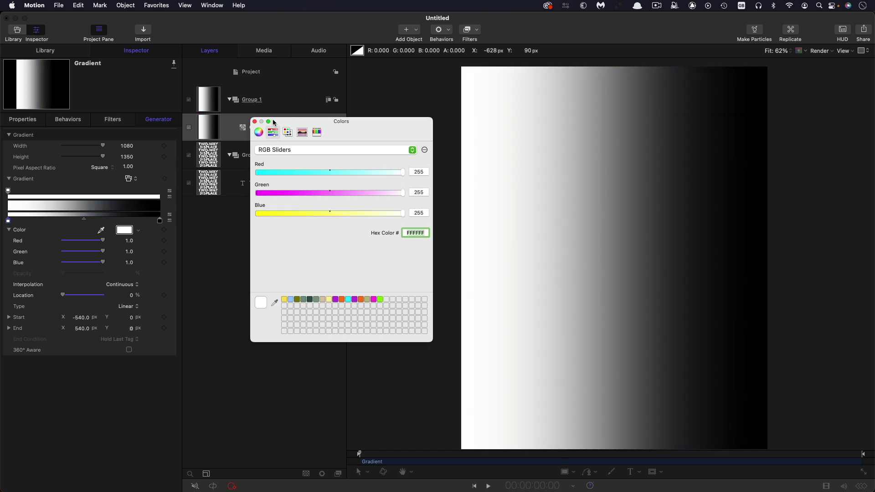
pyautogui.click(255, 121)
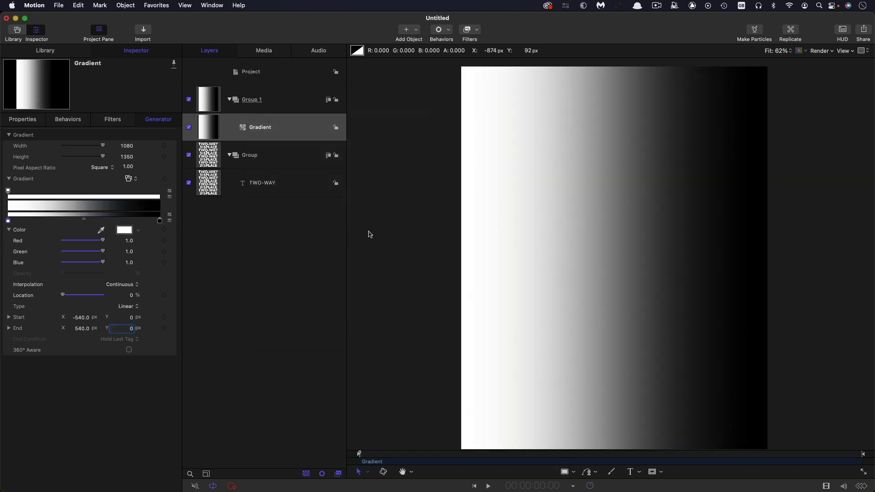
# Step: Hide Group 1, give the text group a fixed resolution, and add a Bump Map filter
pyautogui.click(189, 100)
pyautogui.click(209, 155)
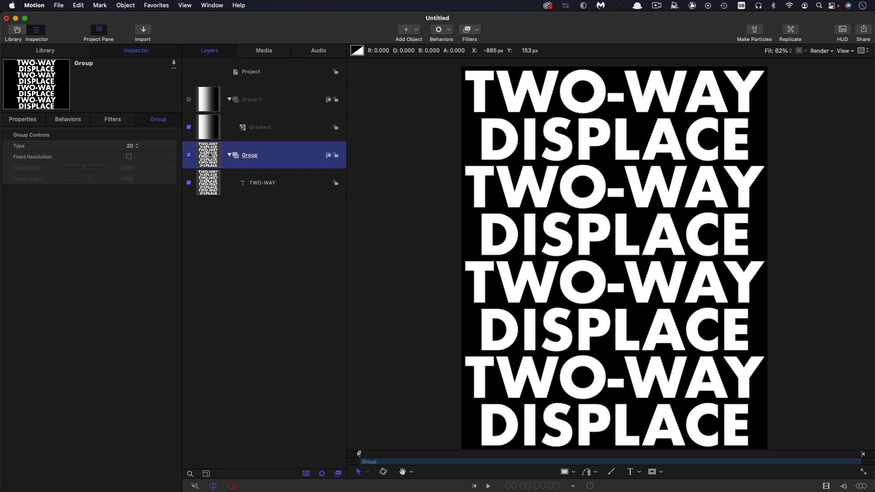
pyautogui.click(129, 157)
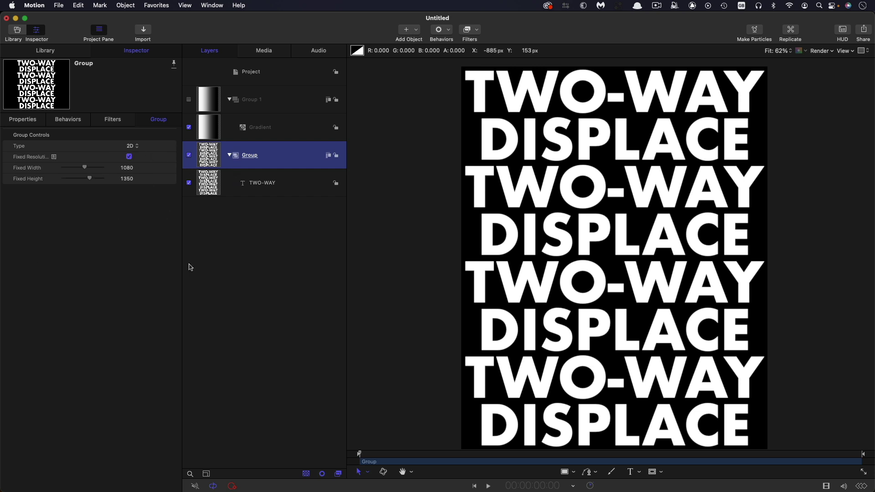
pyautogui.click(476, 31)
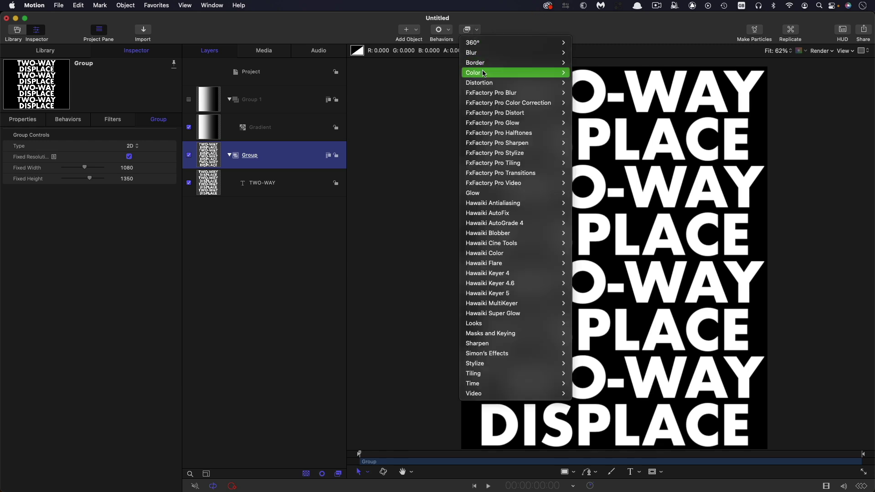
pyautogui.moveTo(484, 83)
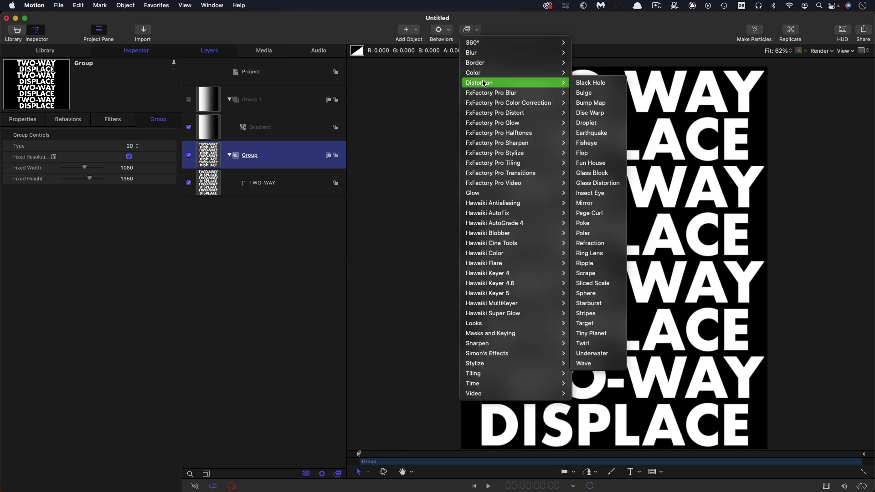
pyautogui.click(593, 104)
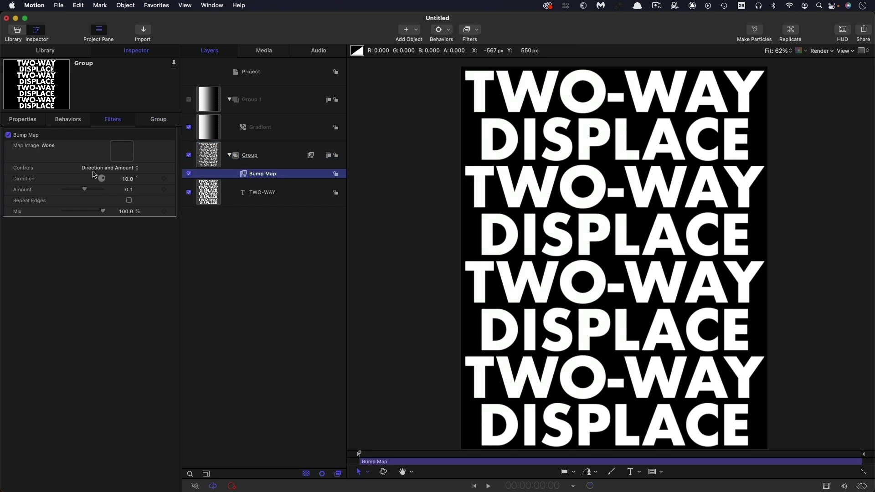
# Step: Set Bump Map Vertical Scale 0, map image Group 1, Horizontal Scale 0.93, and re-show Group 1
pyautogui.click(111, 172)
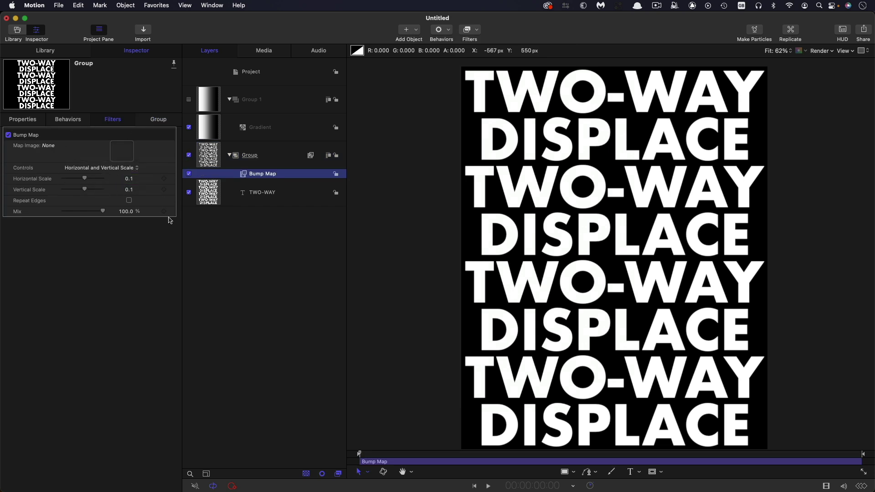
pyautogui.click(129, 189)
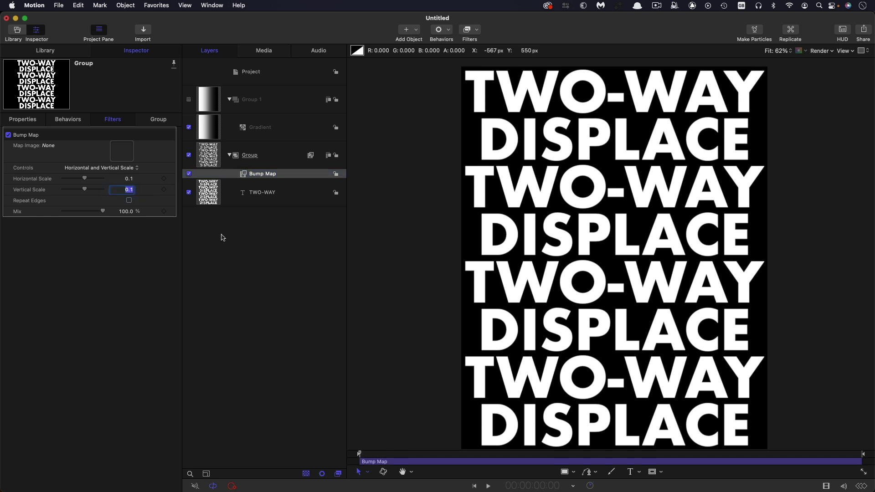
pyautogui.write('0')
pyautogui.moveTo(216, 98); pyautogui.dragTo(119, 155)
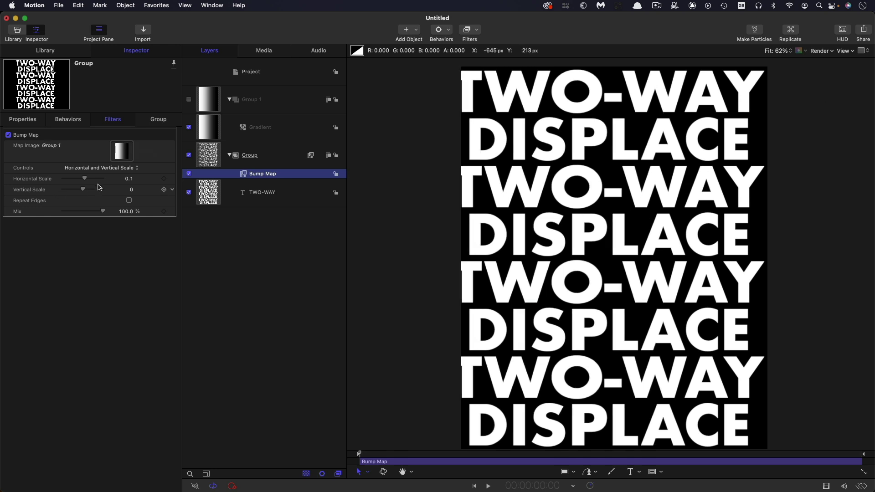
pyautogui.moveTo(85, 178); pyautogui.dragTo(105, 182)
pyautogui.click(189, 99)
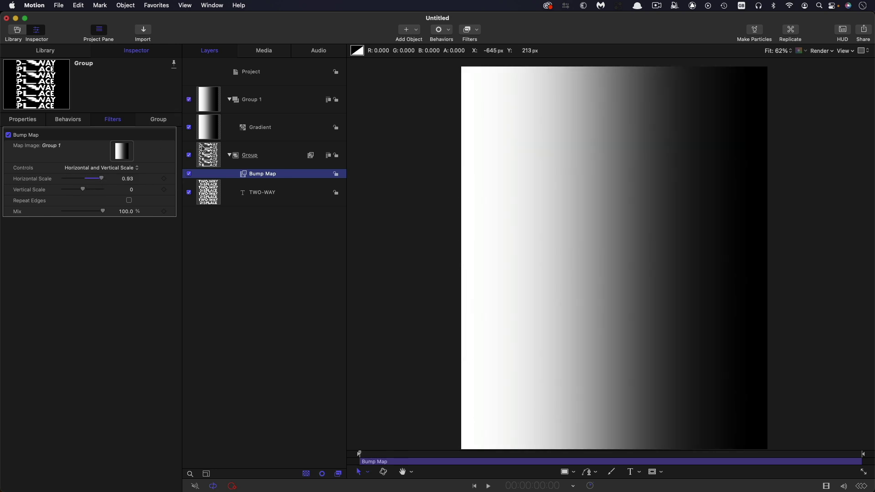
# Step: Hide Group 1 and make a clone layer of it, giving groups DISPLACE A and DISPLACE B
pyautogui.click(189, 100)
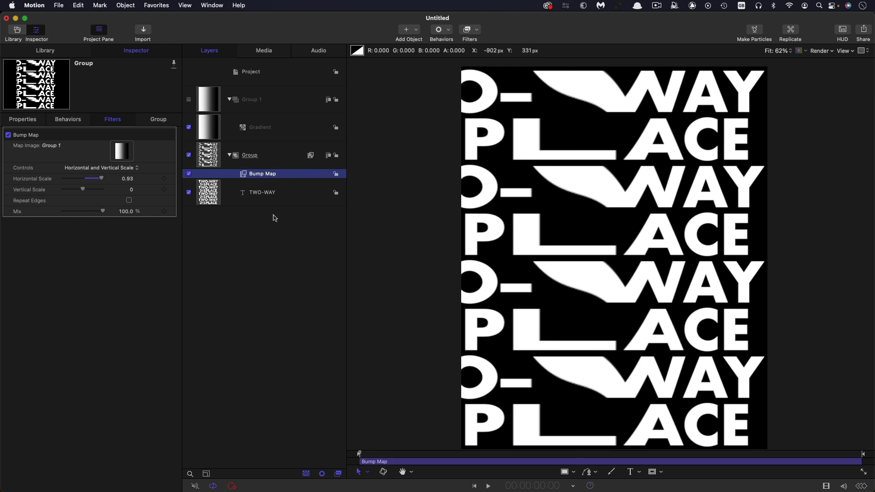
pyautogui.click(208, 99)
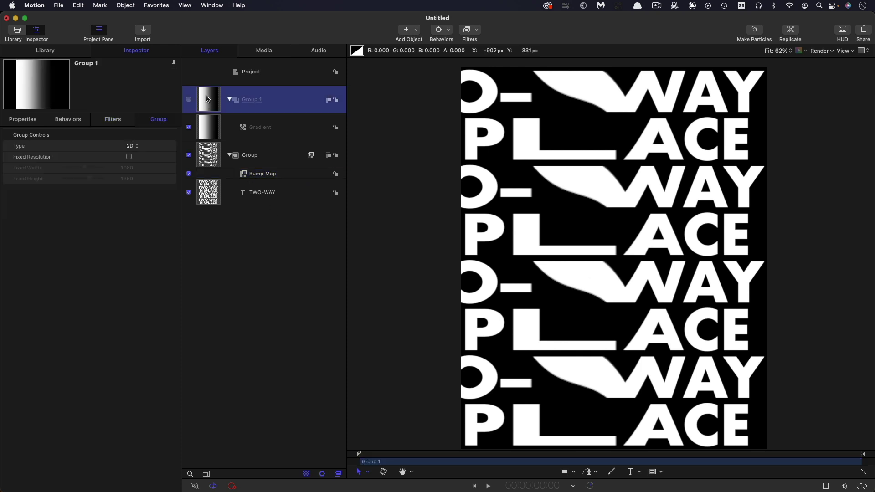
pyautogui.rightClick(208, 99)
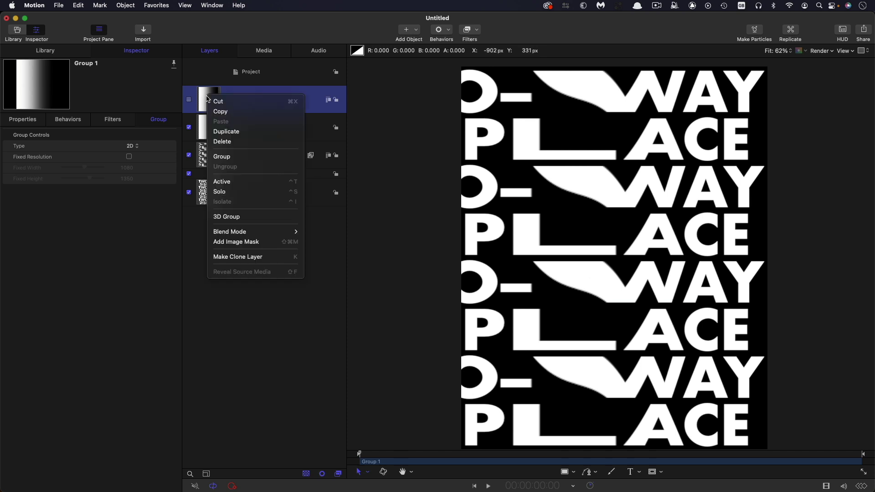
pyautogui.click(219, 258)
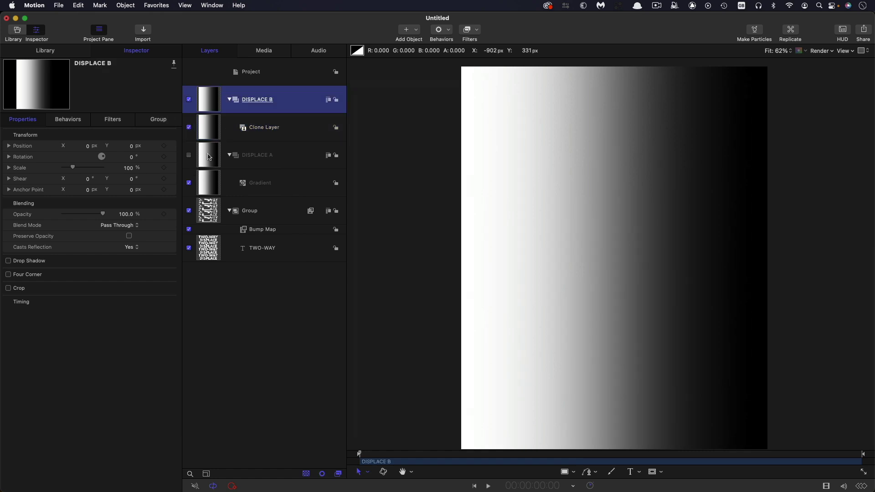
pyautogui.click(210, 158)
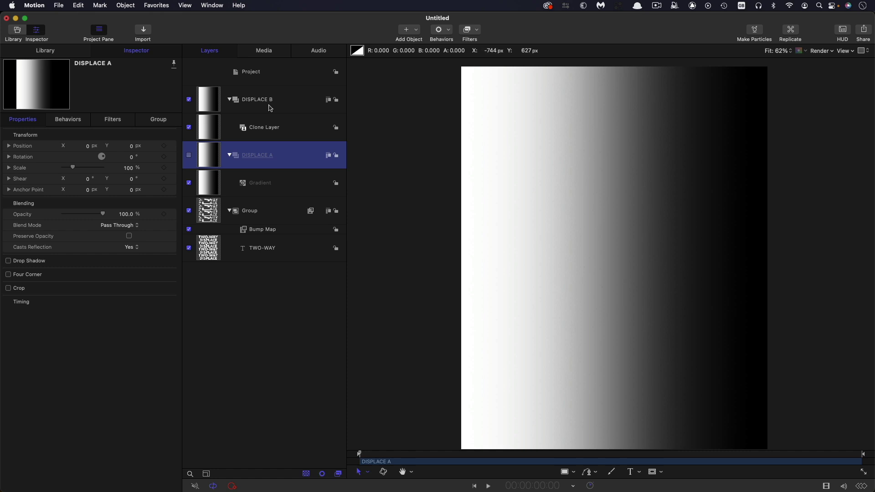
pyautogui.click(219, 130)
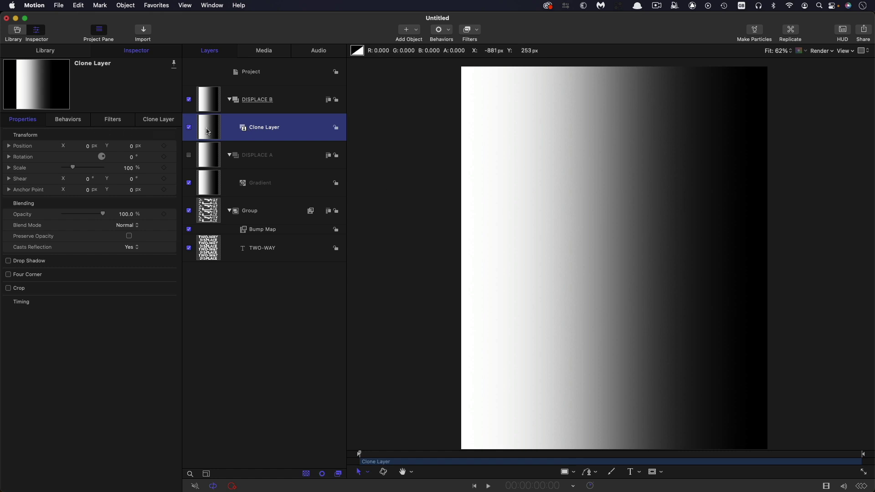
# Step: Hide DISPLACE B, show DISPLACE A, and select its Gradient layer
pyautogui.click(190, 100)
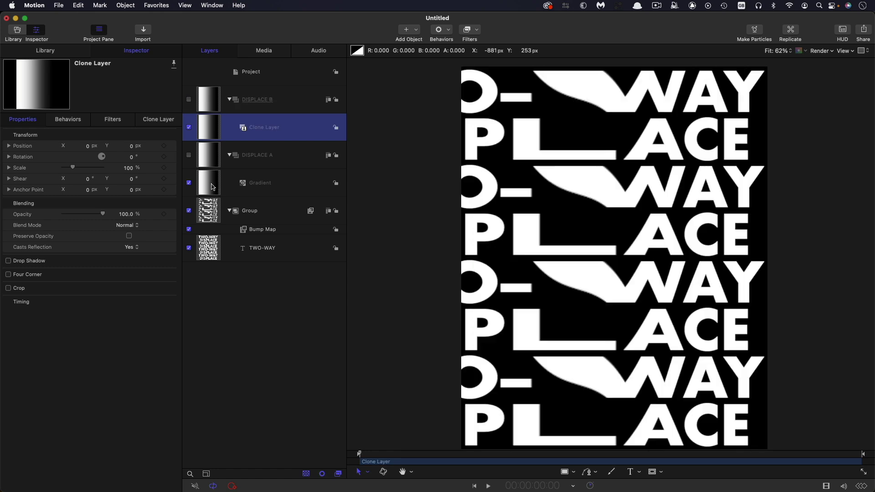
pyautogui.click(189, 100)
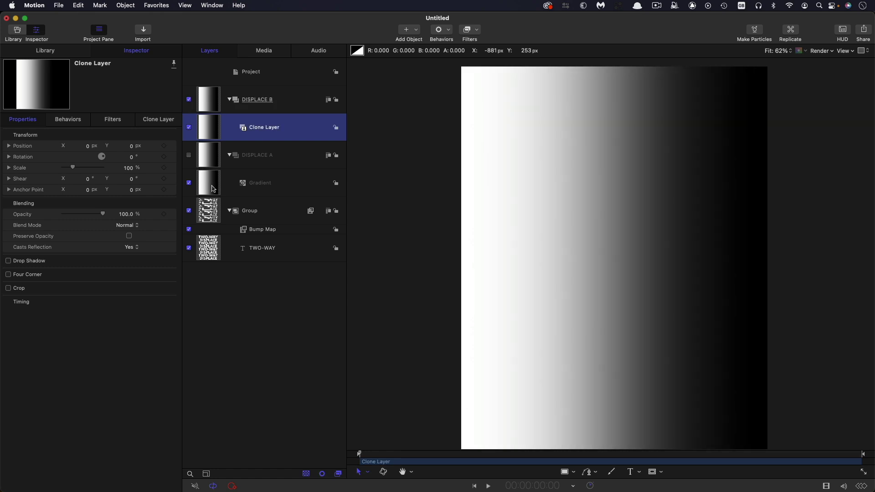
pyautogui.click(190, 100)
pyautogui.click(189, 155)
pyautogui.click(217, 178)
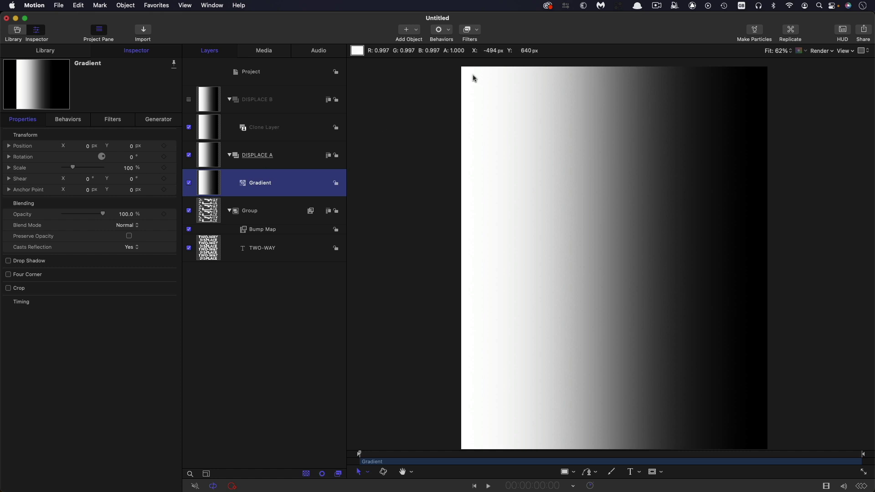
# Step: Add a Pixellate filter to the gradient with Scale 97
pyautogui.click(477, 30)
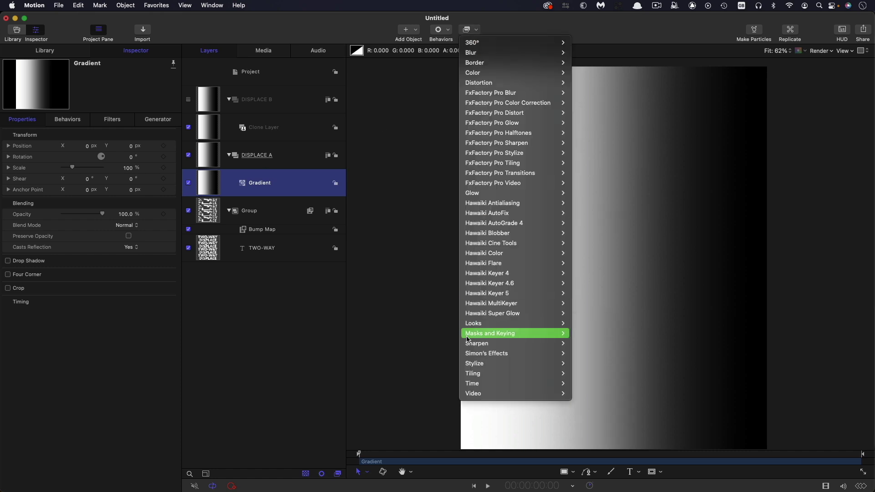
pyautogui.moveTo(483, 369)
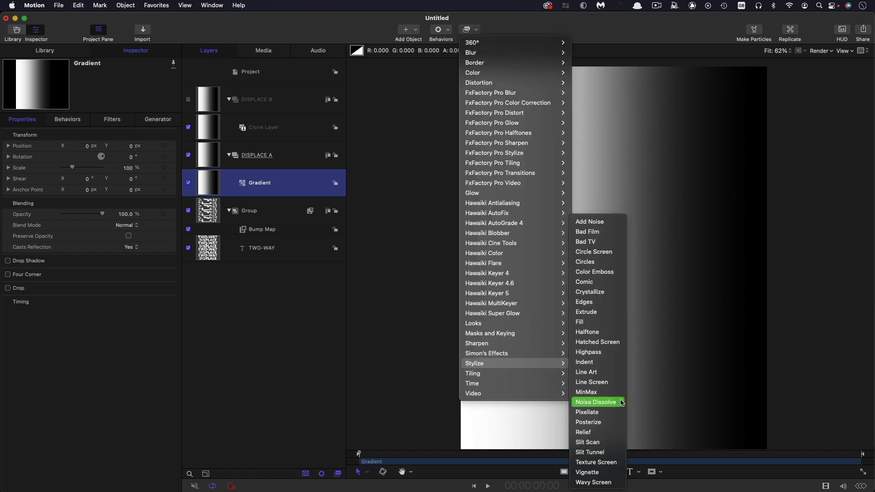
pyautogui.click(616, 413)
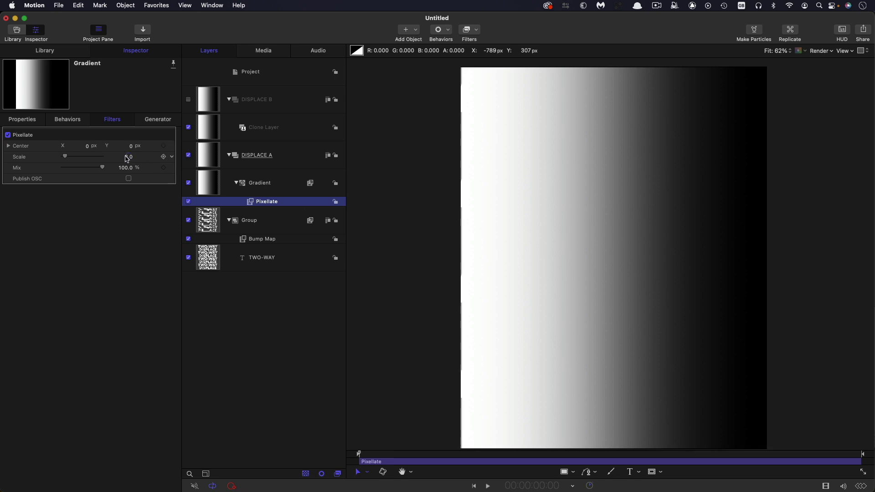
pyautogui.doubleClick(128, 157)
pyautogui.write('97')
pyautogui.press('Return')
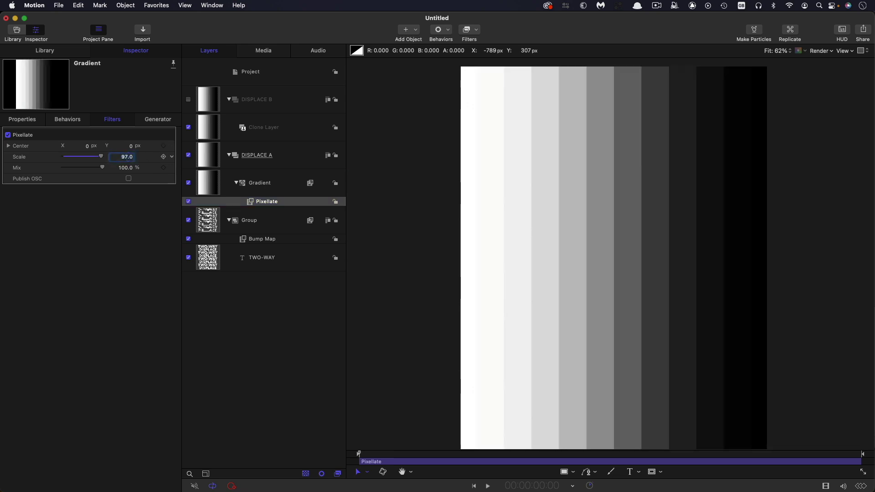
# Step: Try Pixellate scales of 99, 96 and about 66 before settling back on 97
pyautogui.doubleClick(127, 157)
pyautogui.write('99')
pyautogui.press('Return')
pyautogui.press('Down')
pyautogui.press('Down')
pyautogui.press('Down')
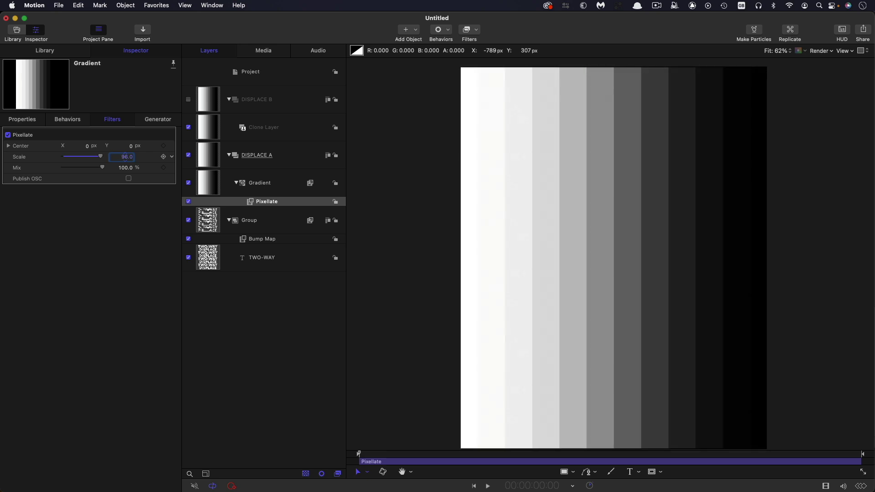
pyautogui.press('Up')
pyautogui.press('Up')
pyautogui.press('Up')
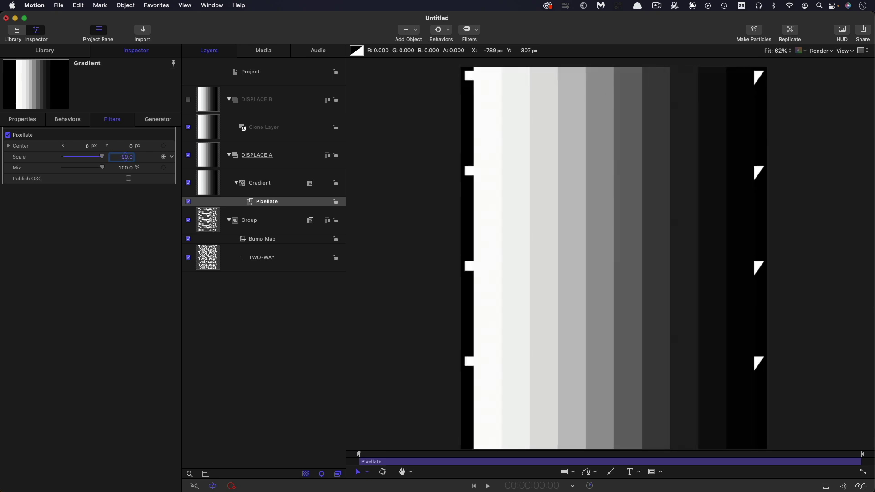
pyautogui.press('Down')
pyautogui.press('Down')
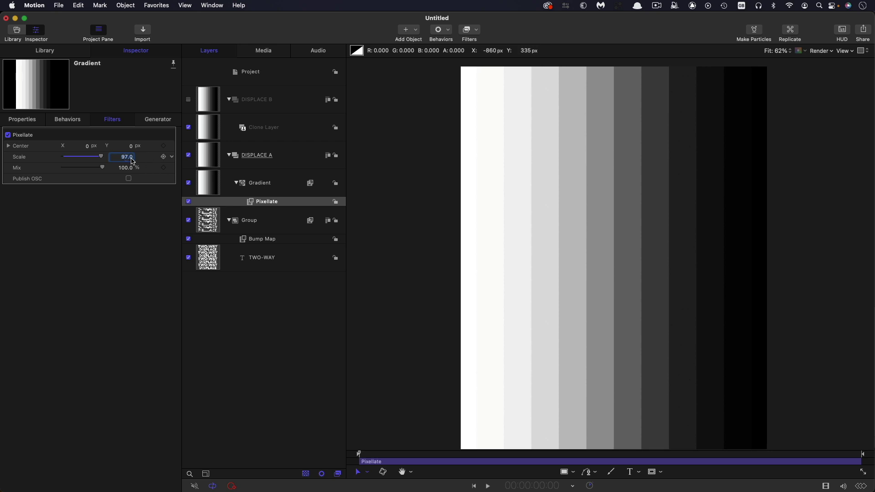
pyautogui.moveTo(133, 161); pyautogui.dragTo(126, 159)
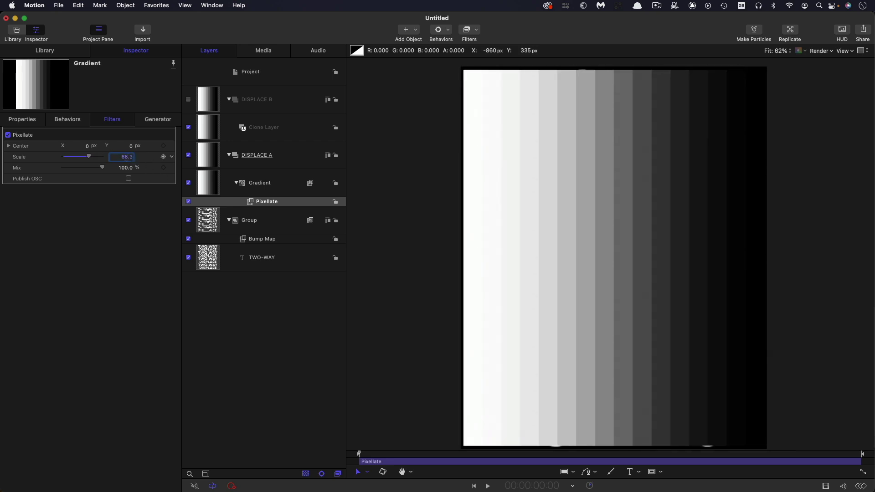
pyautogui.write('97')
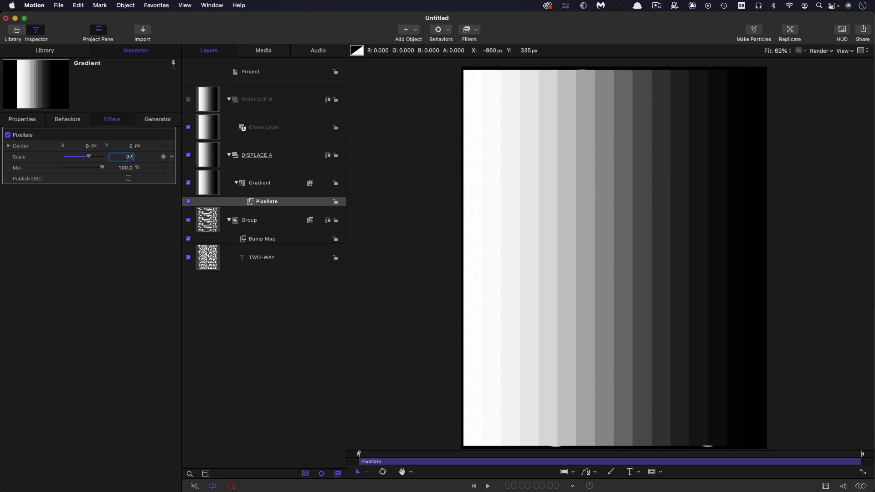
pyautogui.press('Return')
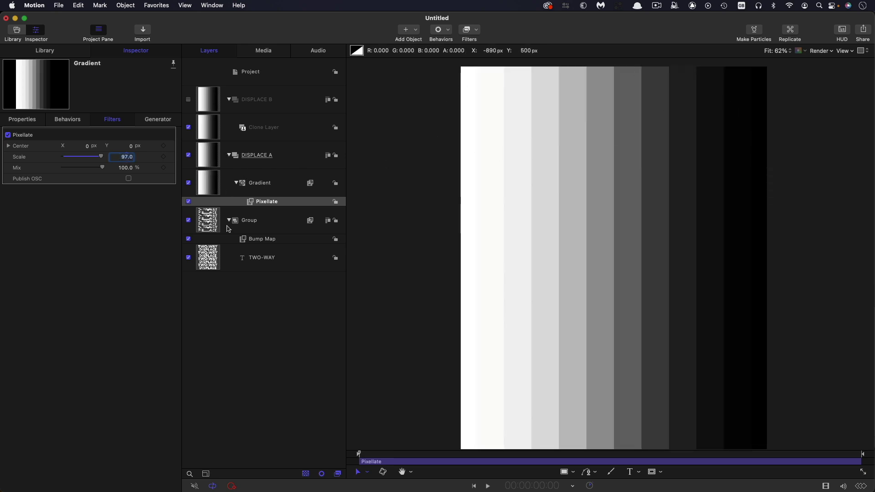
# Step: Hide DISPLACE A, compare text with Pixellate off and on, then set Bump Map Horizontal Scale 0.46
pyautogui.click(188, 156)
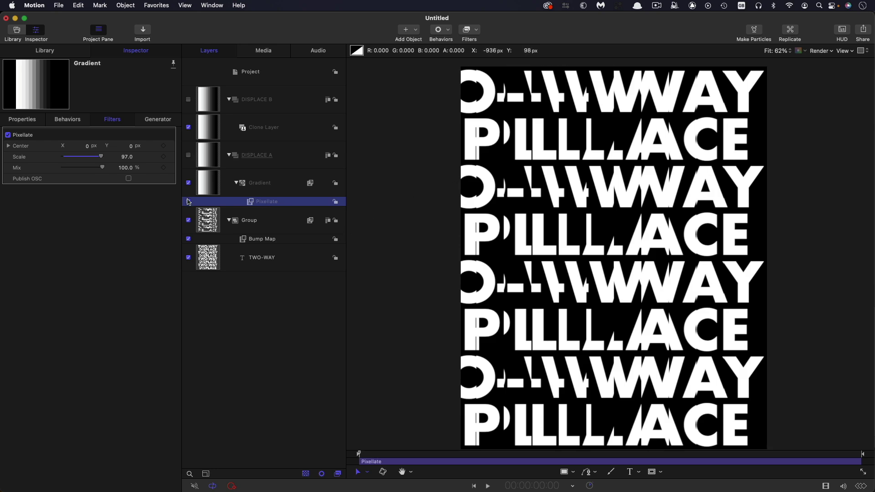
pyautogui.click(189, 202)
pyautogui.click(189, 202)
pyautogui.click(189, 202)
pyautogui.click(189, 202)
pyautogui.click(189, 202)
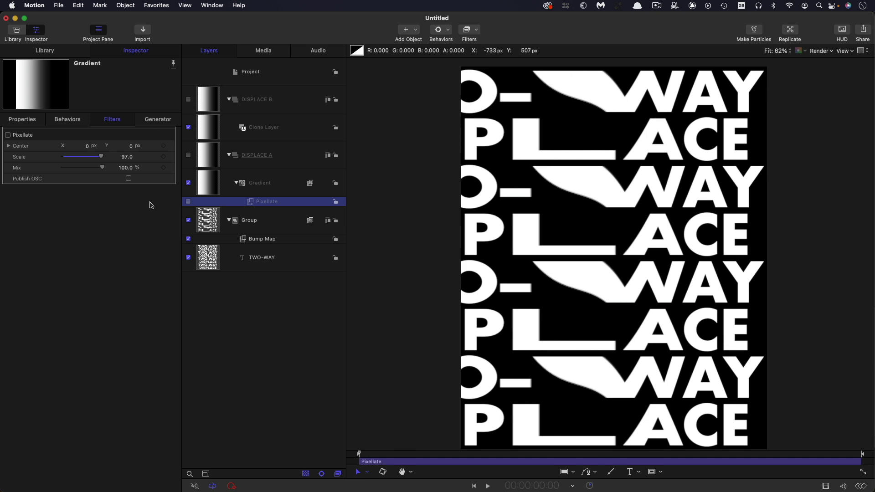
pyautogui.click(189, 202)
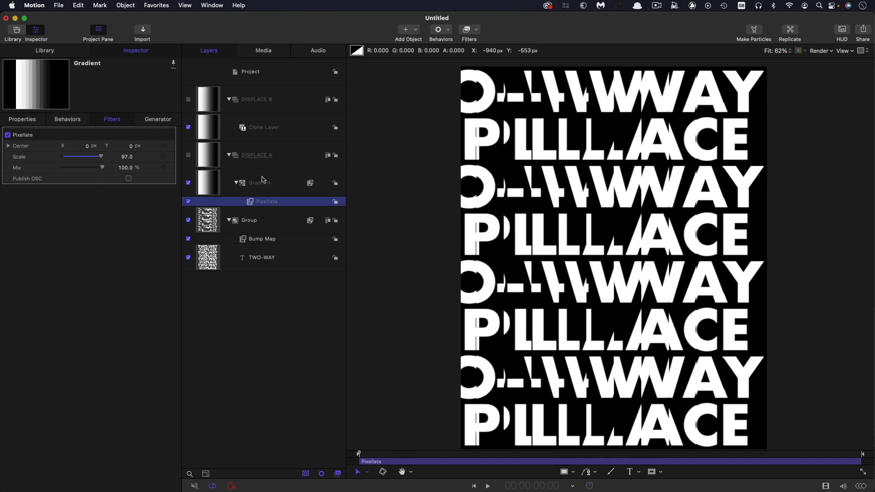
pyautogui.click(257, 240)
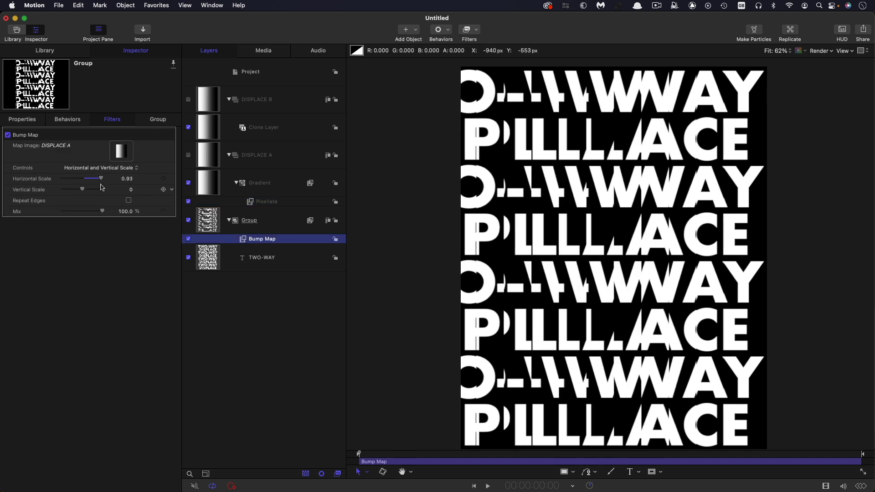
pyautogui.moveTo(103, 181)
pyautogui.mouseDown()
pyautogui.moveTo(64, 182)
pyautogui.moveTo(104, 183)
pyautogui.moveTo(94, 184)
pyautogui.mouseUp()
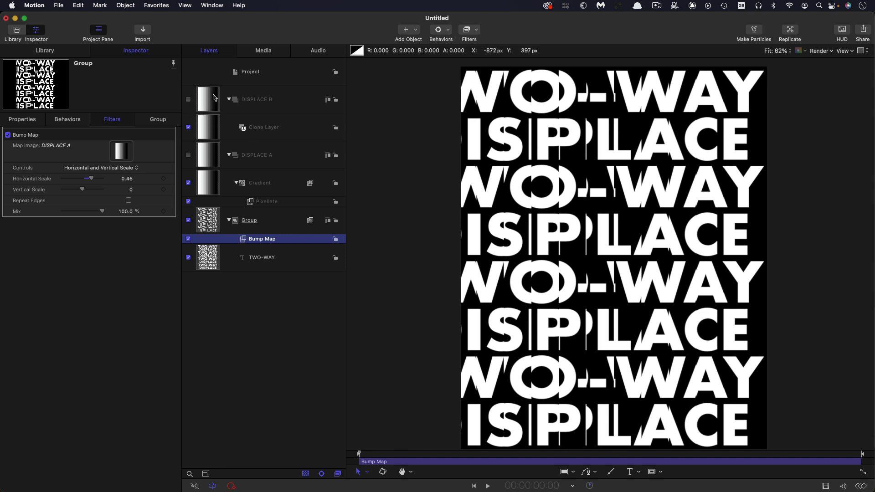
# Step: Add a Negative filter to DISPLACE B's Clone Layer to invert its gradient
pyautogui.click(213, 128)
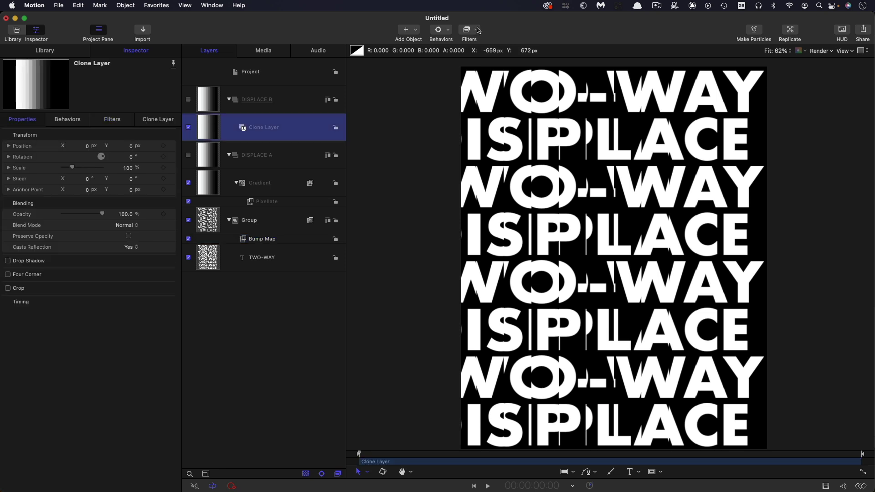
pyautogui.click(479, 31)
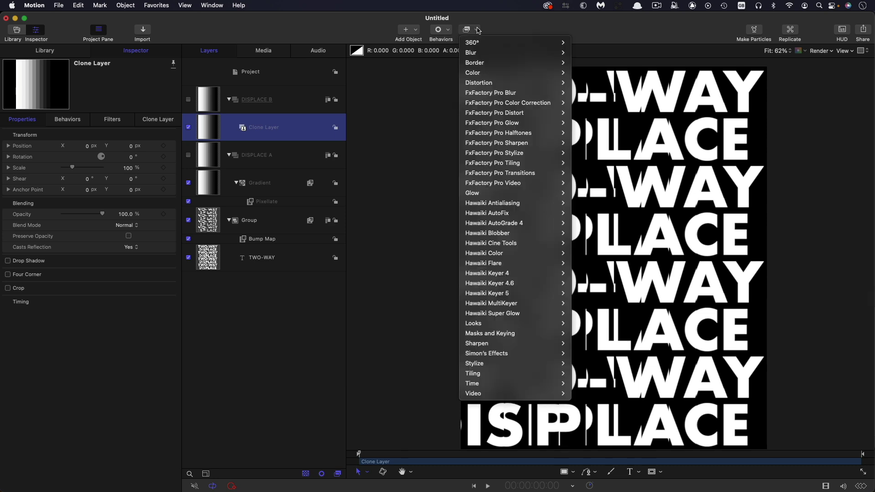
pyautogui.moveTo(486, 74)
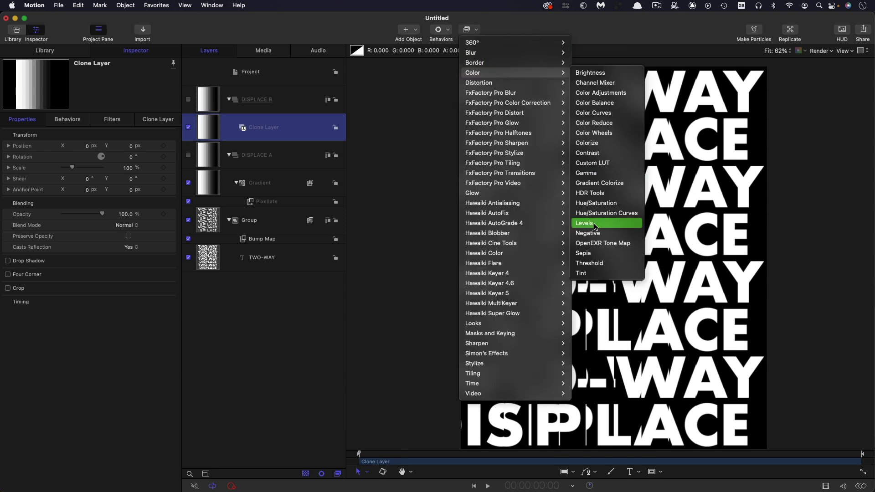
pyautogui.click(593, 233)
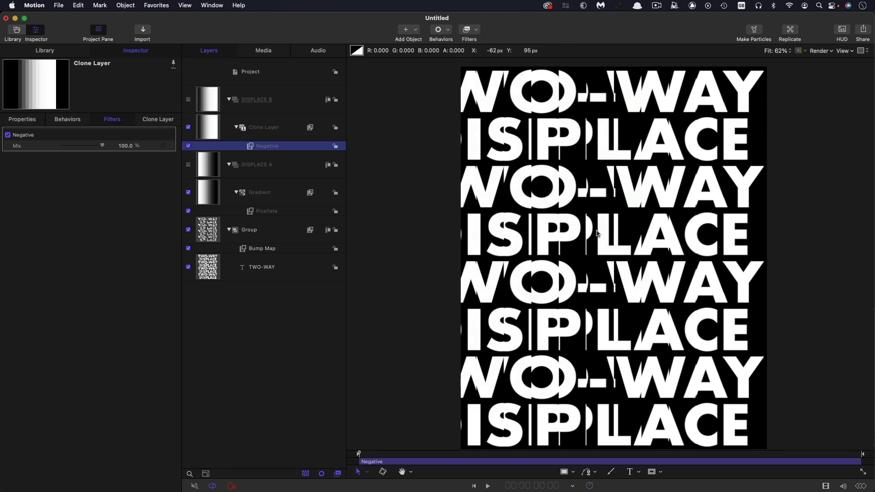
# Step: Toggle DISPLACE B and DISPLACE A visibility to compare the inverted and original gradients
pyautogui.click(189, 100)
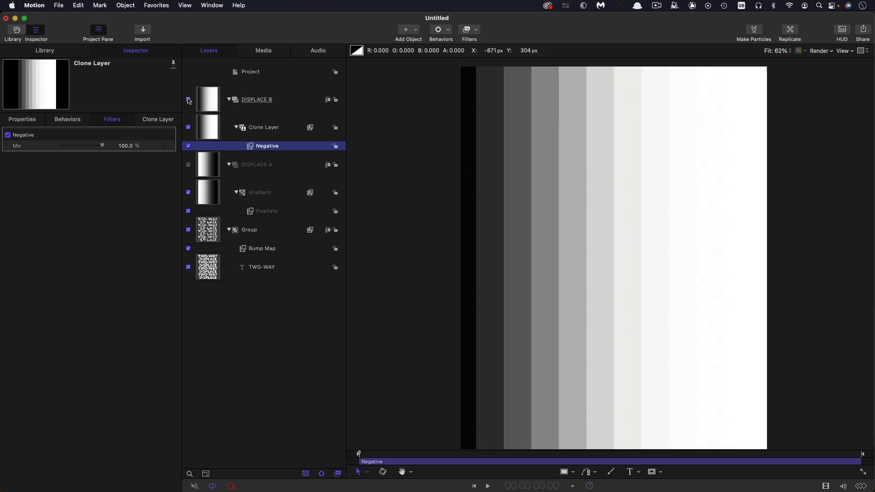
pyautogui.click(189, 165)
pyautogui.click(189, 100)
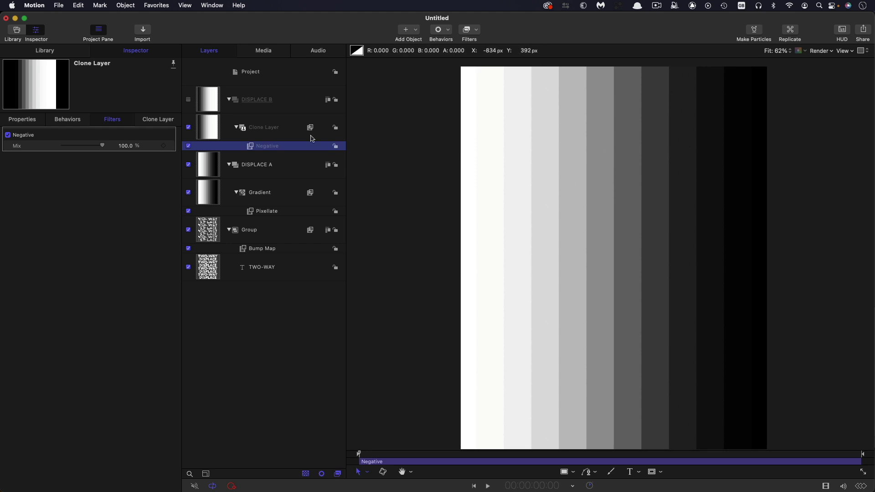
pyautogui.click(189, 100)
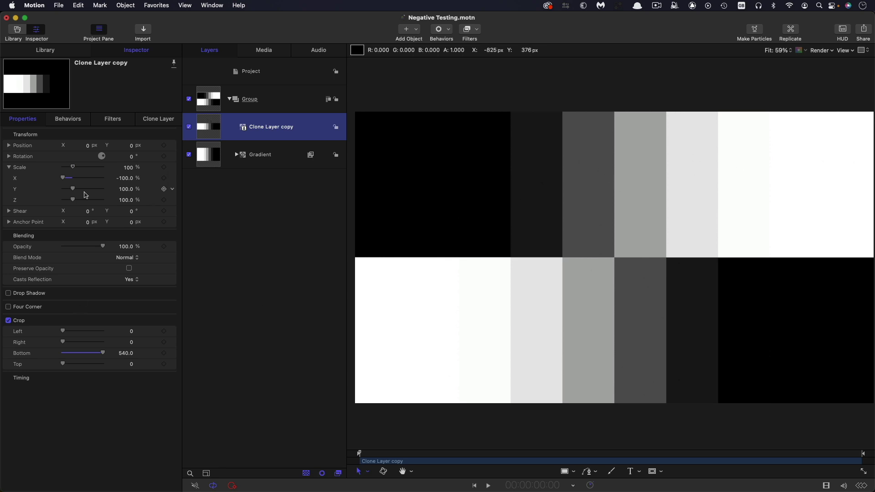
# Step: Set the clone's Scale X to 100, then back to -100 to mirror it again
pyautogui.click(129, 178)
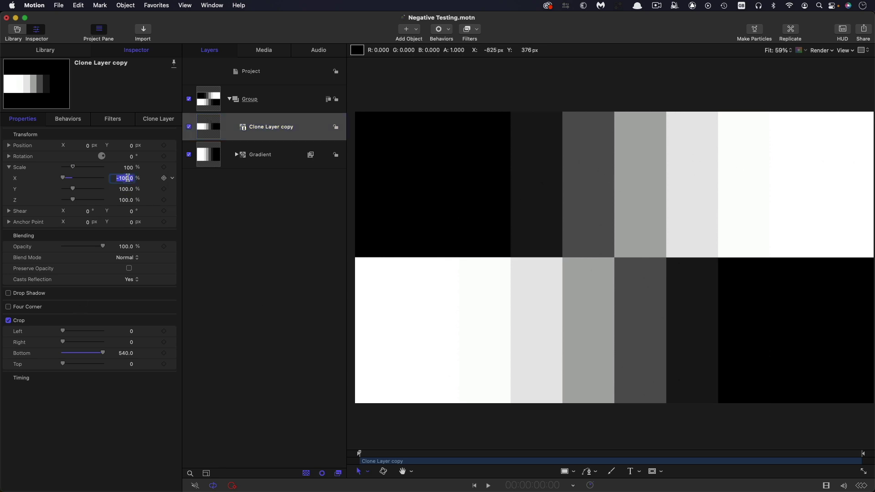
pyautogui.write('100')
pyautogui.press('Return')
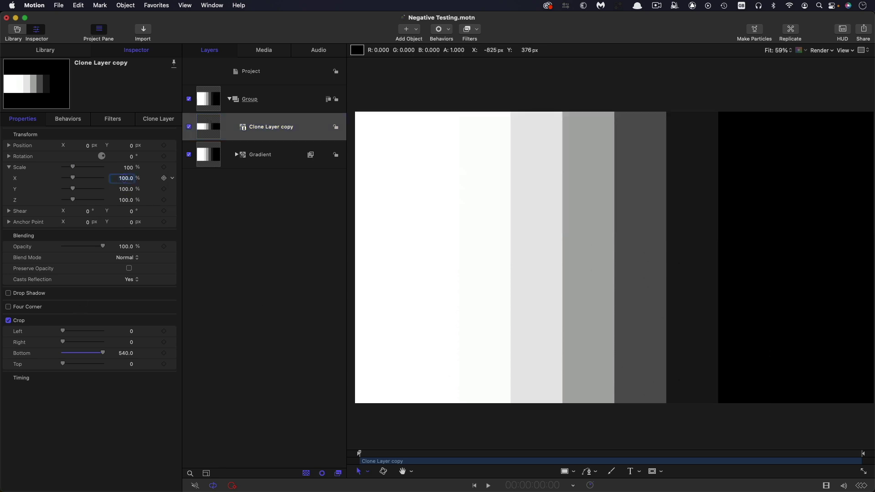
pyautogui.click(129, 179)
pyautogui.write('-100')
pyautogui.press('Return')
# Step: Select the Clone Layer copy and hide then show it to compare with the gradient
pyautogui.click(206, 131)
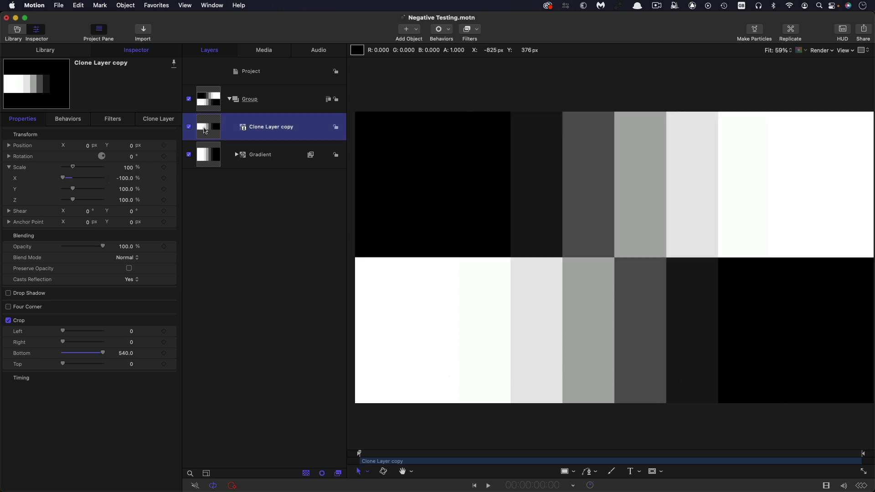
pyautogui.click(190, 127)
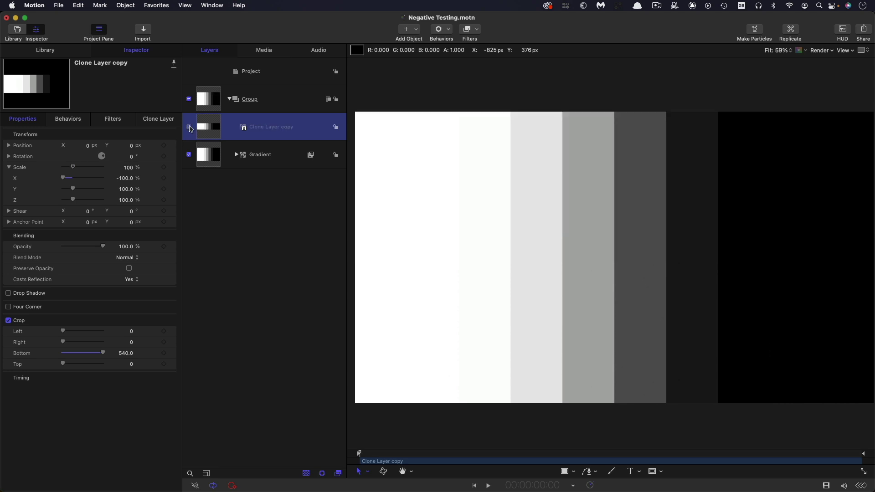
pyautogui.click(189, 127)
# Step: Apply a Color > Negative filter to the mirrored clone
pyautogui.click(472, 28)
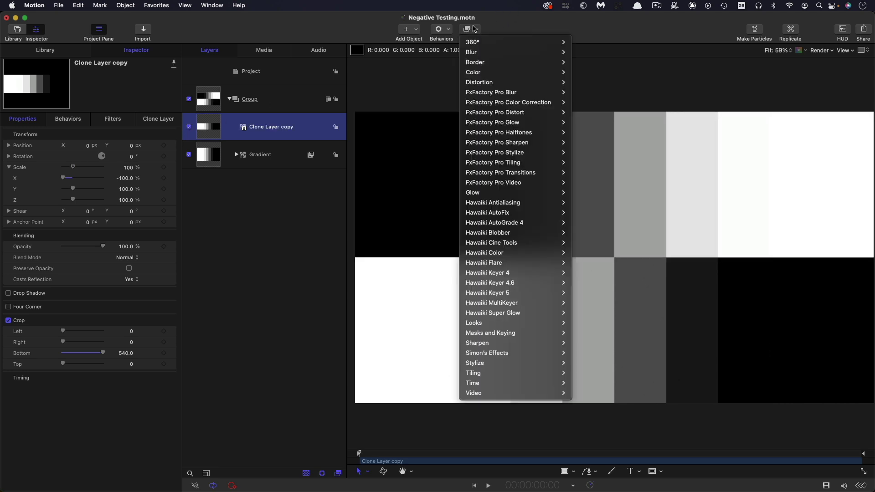
pyautogui.moveTo(474, 73)
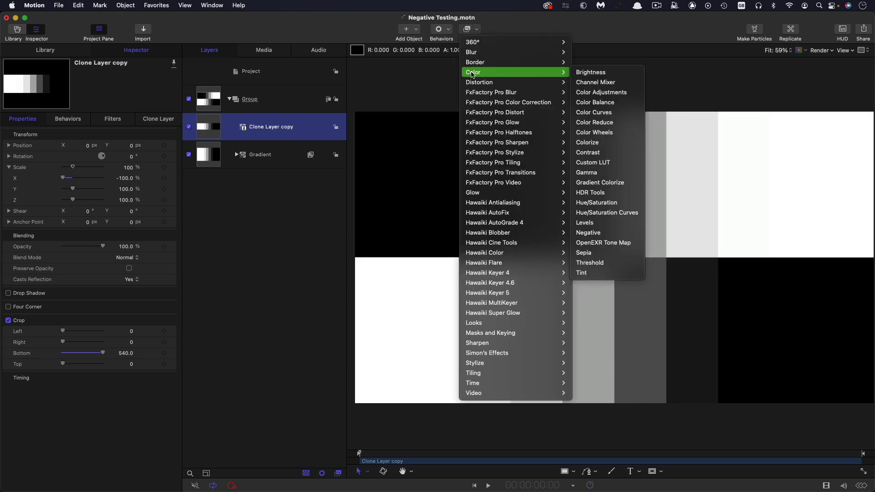
pyautogui.click(600, 233)
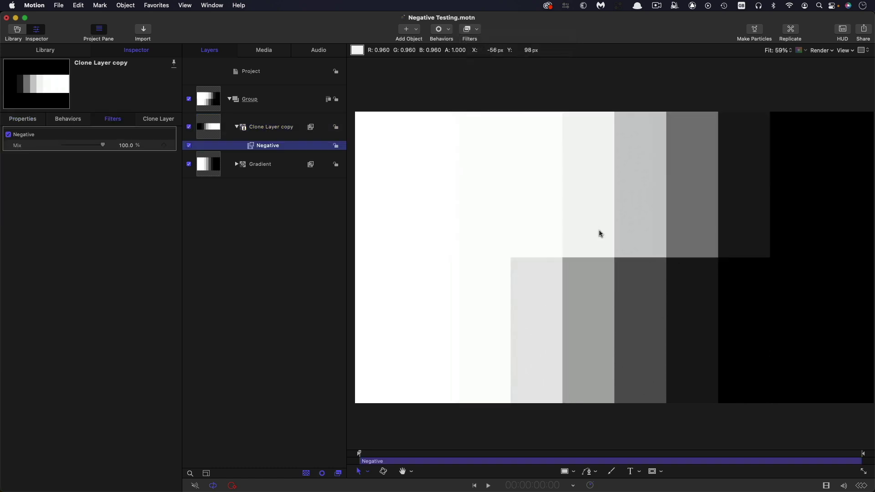
# Step: Add a Gamma filter below Negative on the clone and set it to 2.2
pyautogui.click(478, 31)
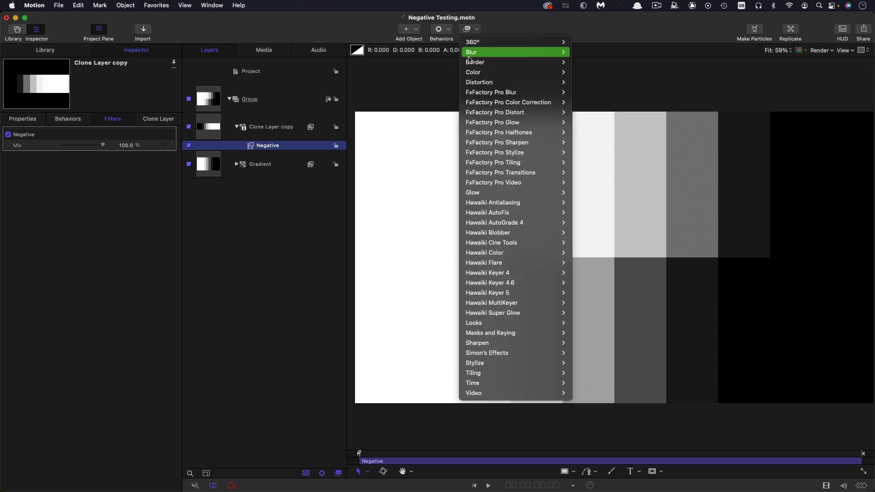
pyautogui.moveTo(515, 73)
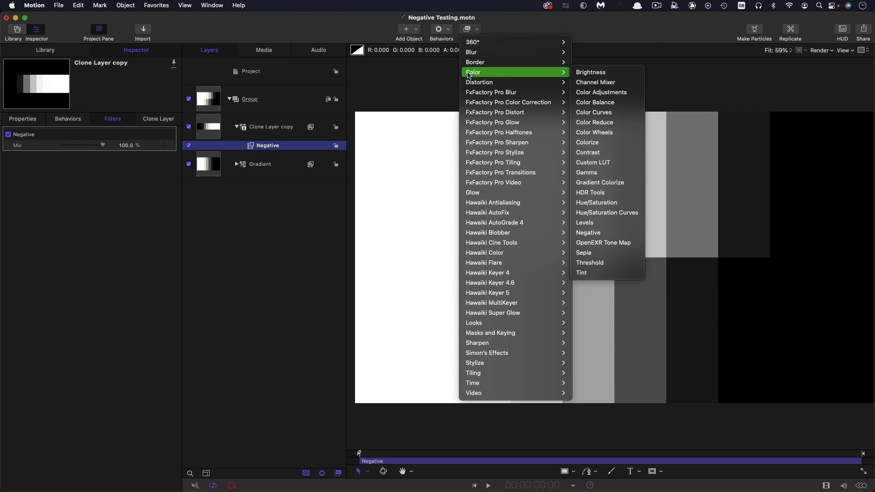
pyautogui.click(612, 174)
pyautogui.press('super+bracketleft')
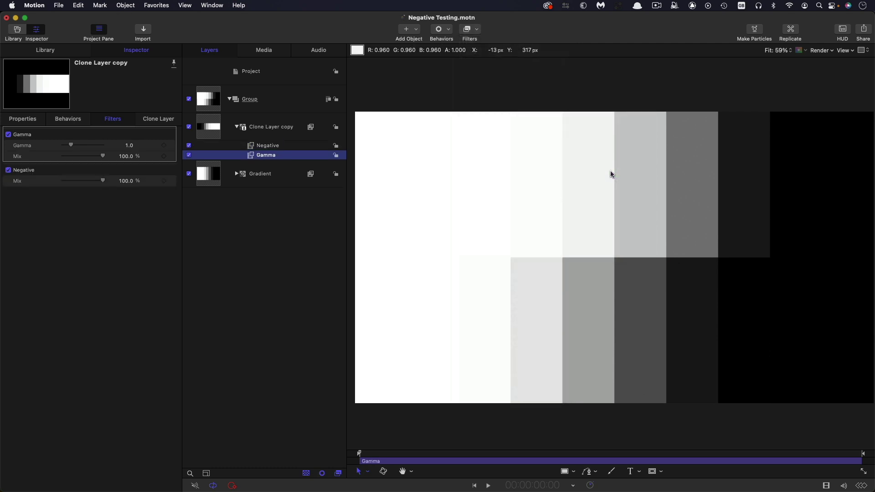
pyautogui.click(131, 147)
pyautogui.write('2.2')
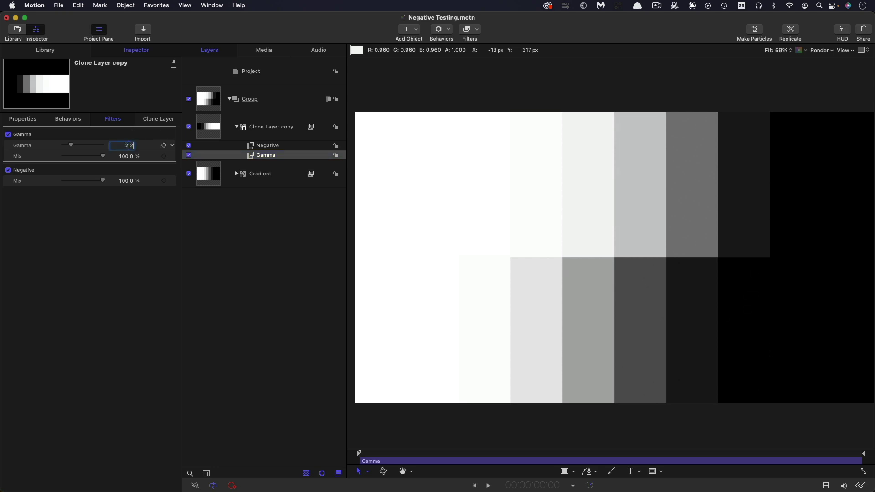
pyautogui.press('Return')
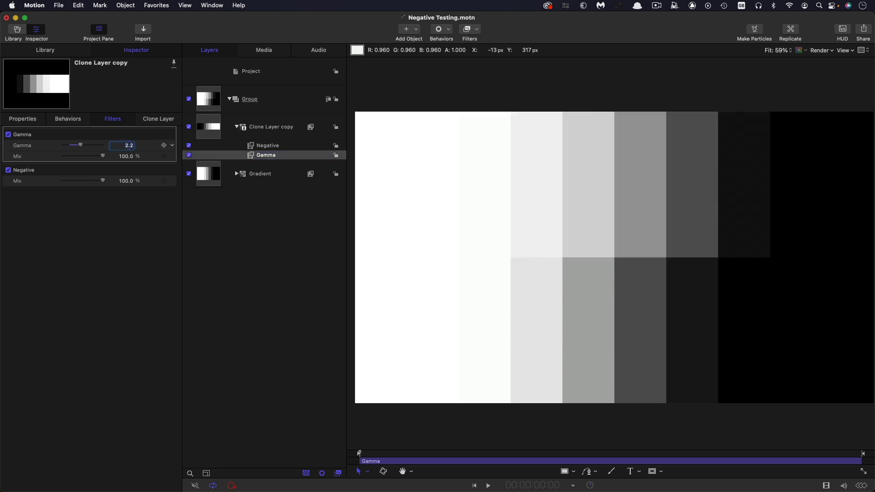
# Step: Duplicate the Gamma filter above Negative and set the copy to 0.45, checking 1/2.2 in Soulver
pyautogui.rightClick(258, 155)
pyautogui.press('Escape')
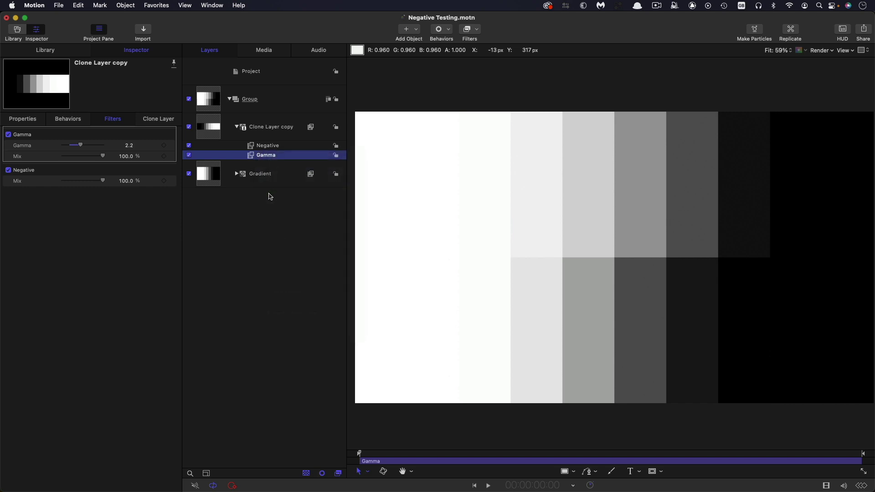
pyautogui.press('super+d')
pyautogui.moveTo(252, 156); pyautogui.dragTo(258, 141)
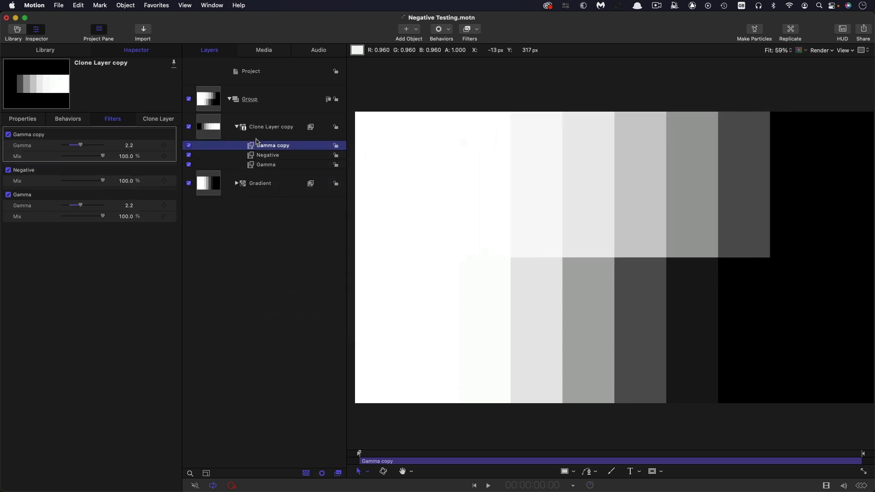
pyautogui.click(135, 146)
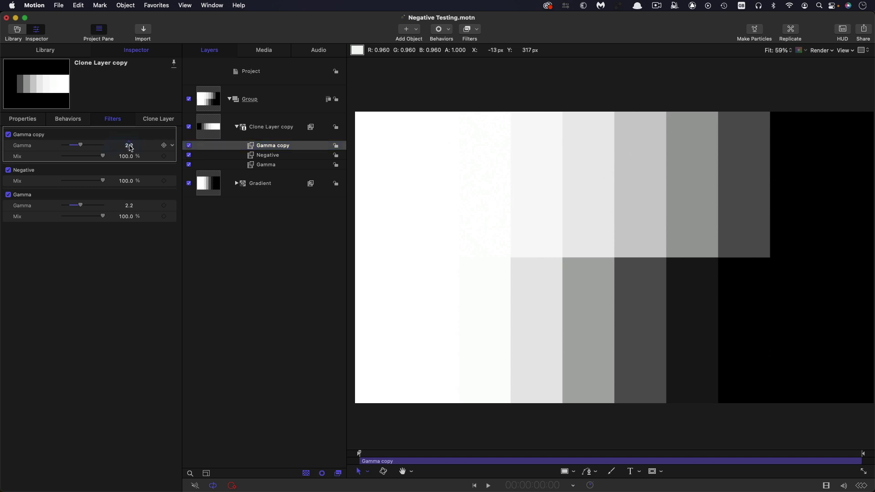
pyautogui.press('BackSpace')
pyautogui.press('Return')
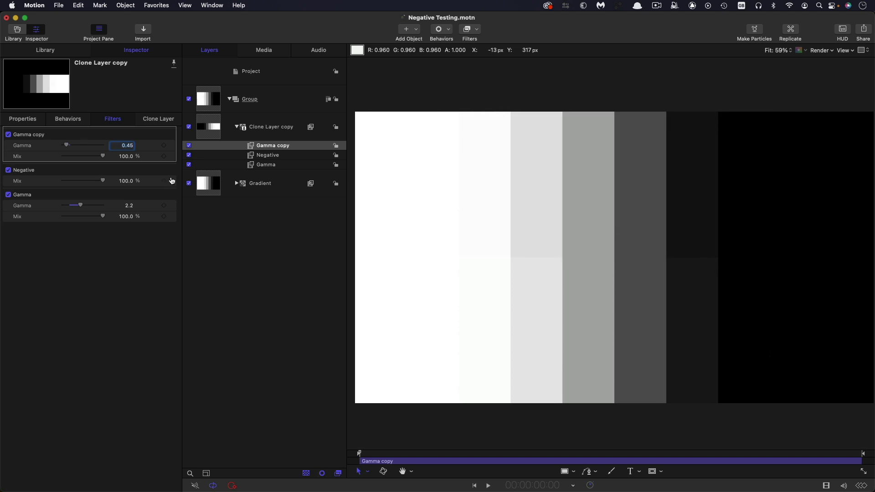
pyautogui.press('super+Tab')
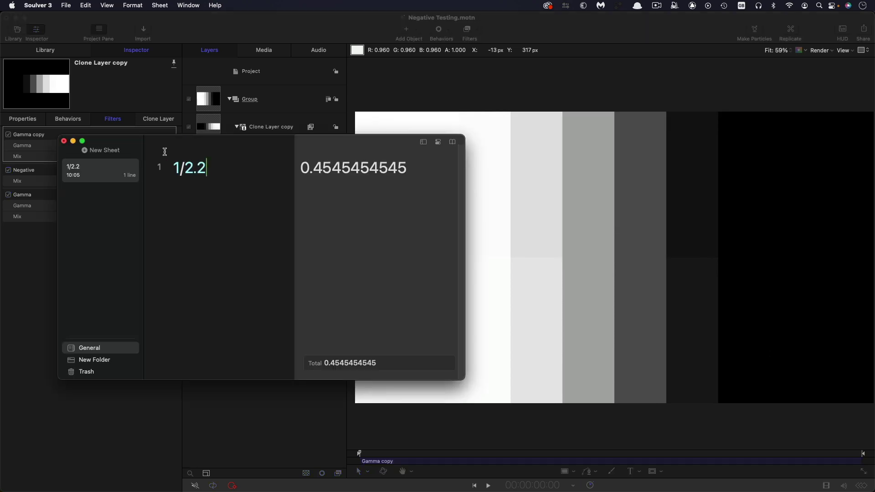
# Step: Move aside and close the Soulver 1/2.2 sheet, then select Gamma and Gamma copy
pyautogui.moveTo(124, 148); pyautogui.dragTo(454, 176)
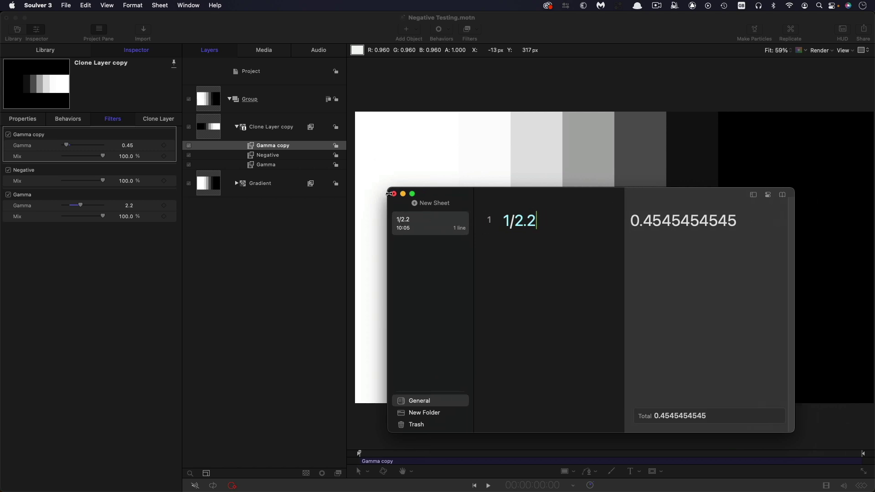
pyautogui.click(394, 194)
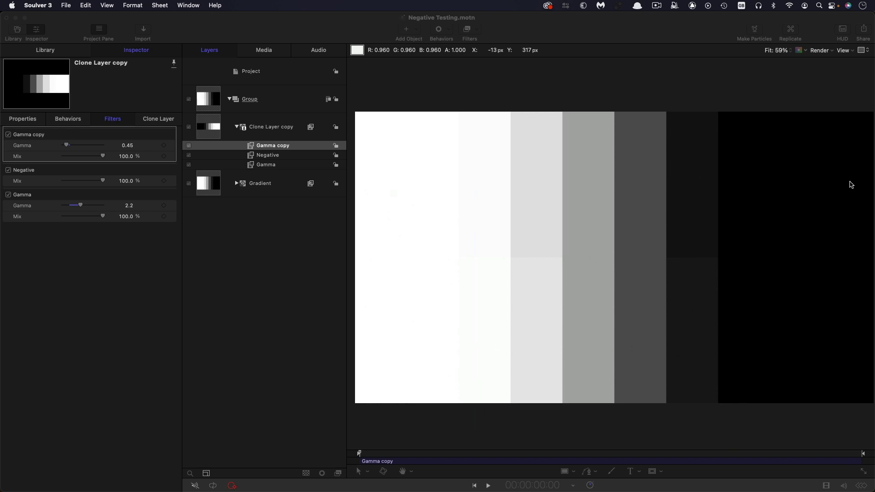
pyautogui.click(253, 168)
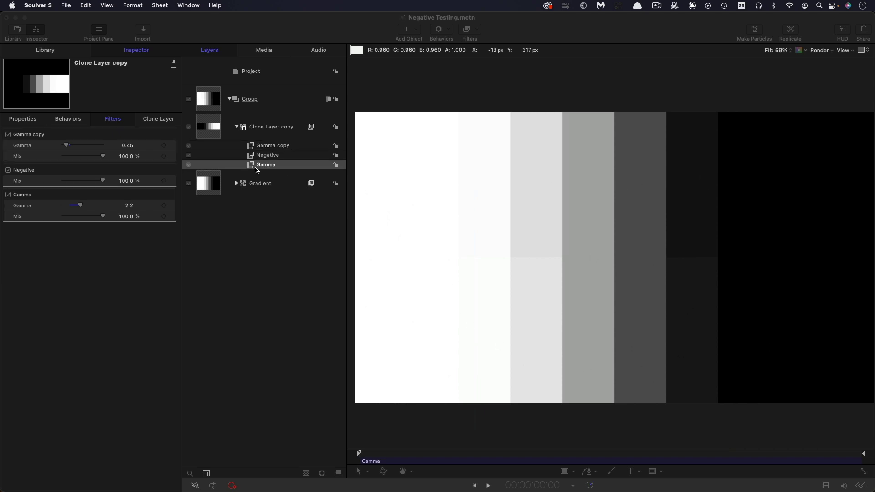
pyautogui.keyDown('super'); pyautogui.click(260, 148); pyautogui.keyUp('super')
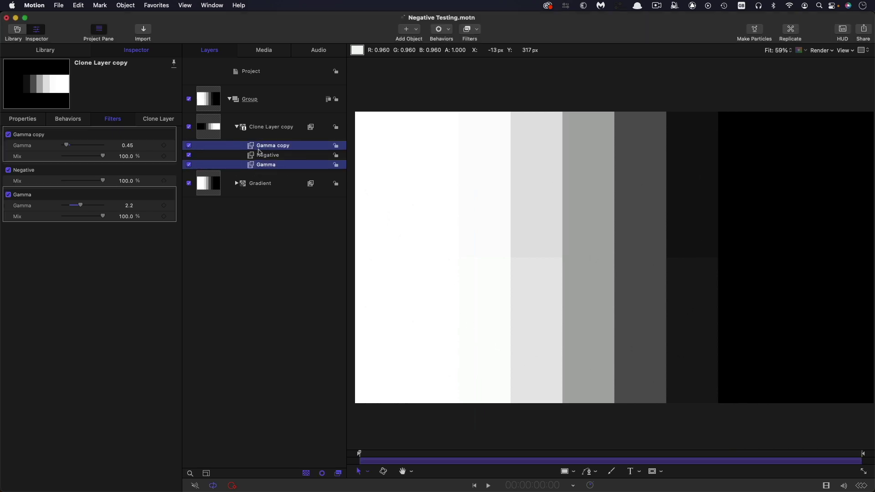
# Step: Toggle the Gamma filters off and back on to compare the tones
pyautogui.click(188, 145)
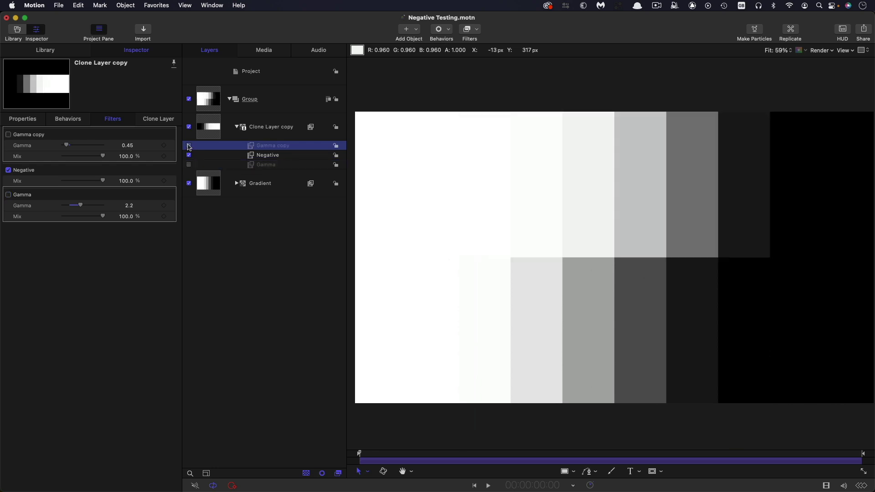
pyautogui.click(189, 146)
pyautogui.click(189, 164)
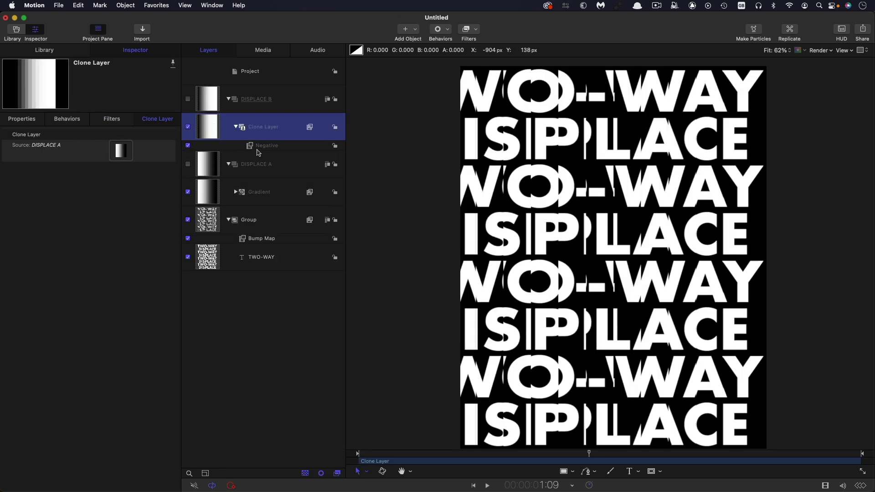
# Step: Show DISPLACE B and add a Gamma filter of 2.2 below its clone's Negative filter
pyautogui.click(189, 101)
pyautogui.click(255, 148)
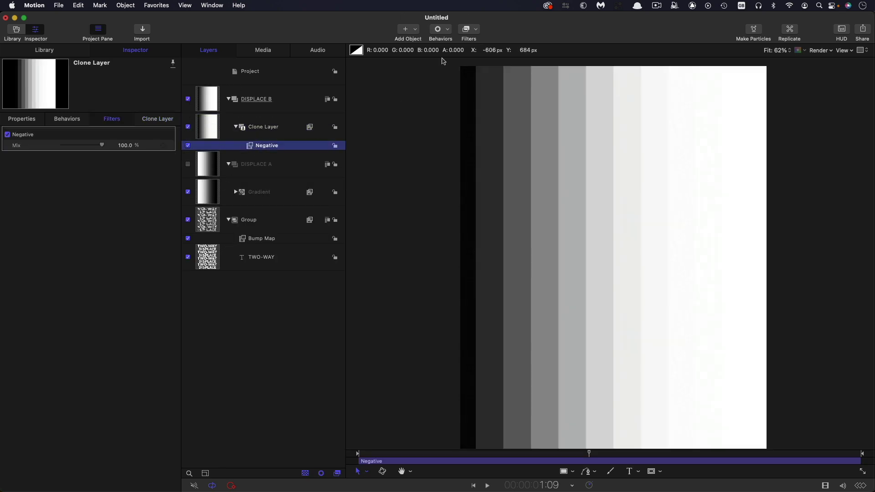
pyautogui.click(477, 29)
pyautogui.moveTo(474, 73)
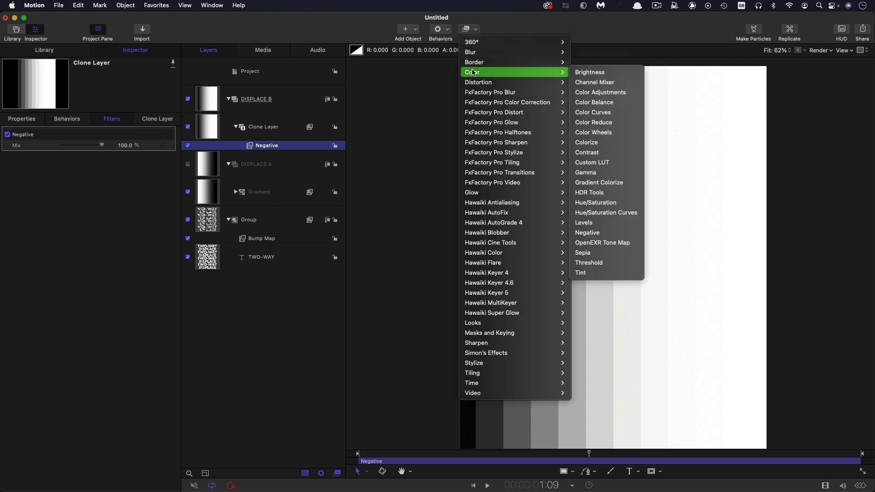
pyautogui.click(592, 173)
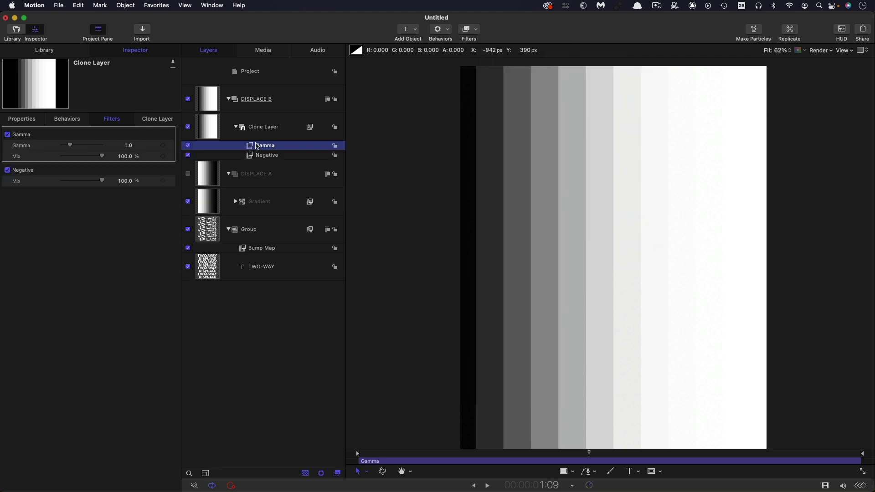
pyautogui.moveTo(258, 146); pyautogui.dragTo(258, 160)
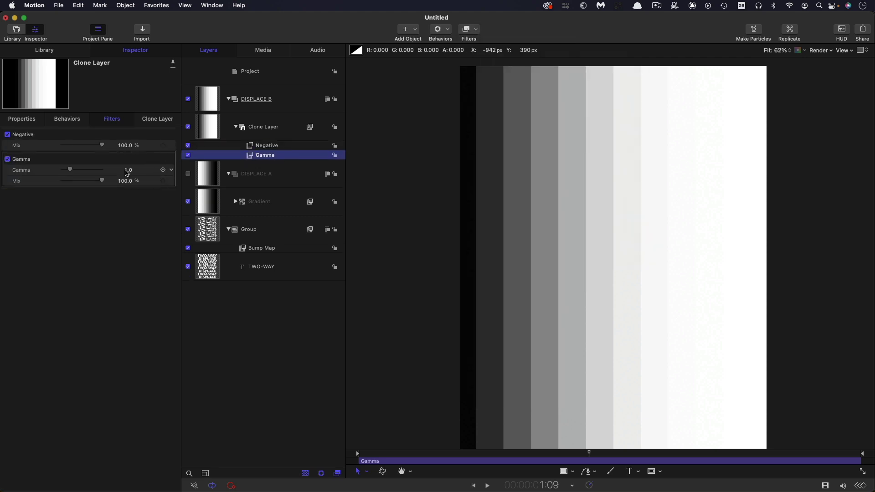
pyautogui.click(129, 170)
pyautogui.write('2.2')
pyautogui.press('Return')
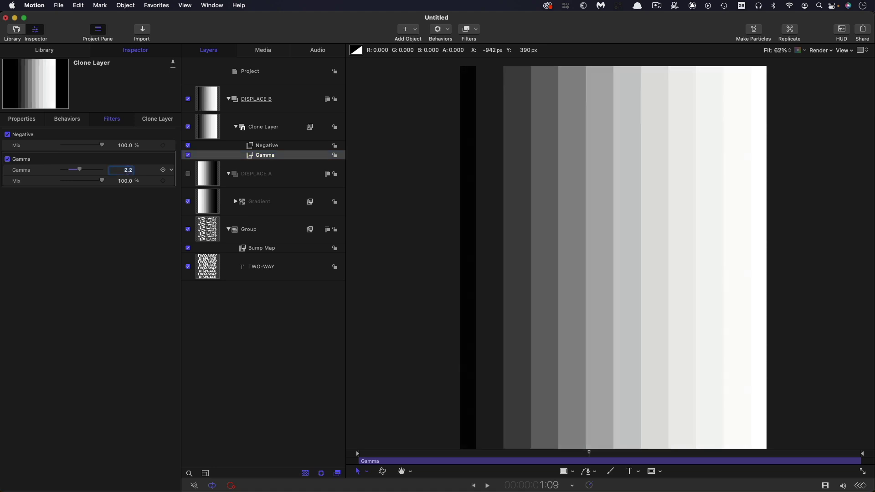
# Step: Duplicate the Gamma filter above Negative and set the copy to 0.45
pyautogui.rightClick(258, 160)
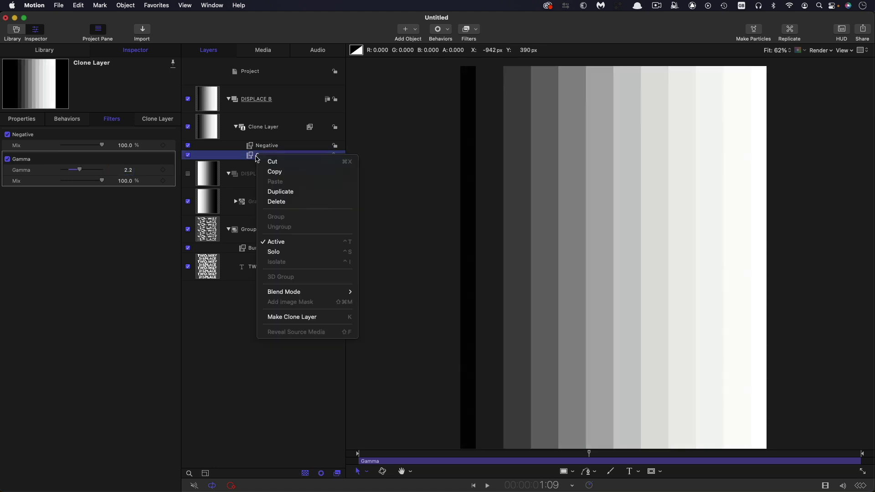
pyautogui.click(273, 194)
pyautogui.moveTo(251, 158); pyautogui.dragTo(254, 142)
pyautogui.click(129, 146)
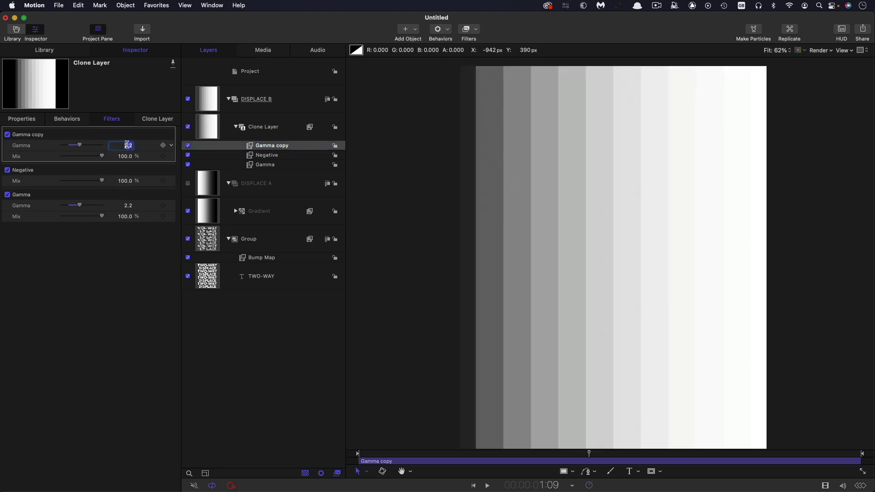
pyautogui.press('Return')
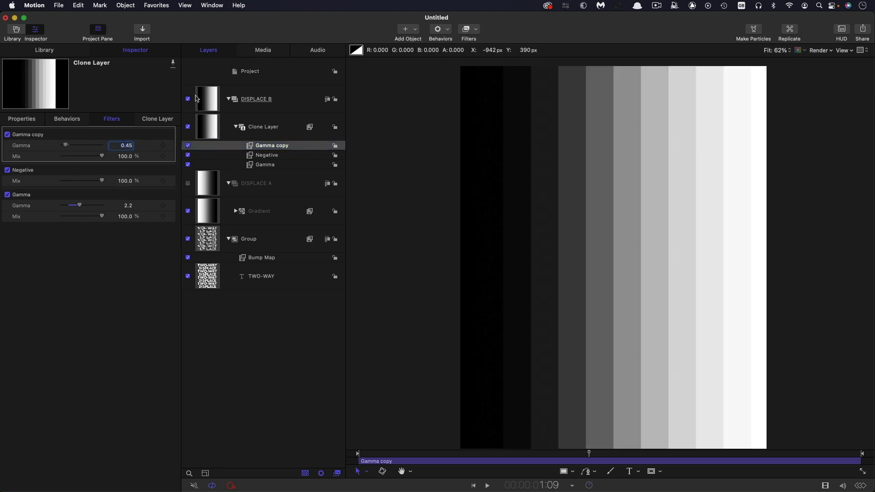
# Step: Turn DISPLACE A back on and toggle DISPLACE B repeatedly to compare the gradients
pyautogui.click(188, 183)
pyautogui.click(188, 99)
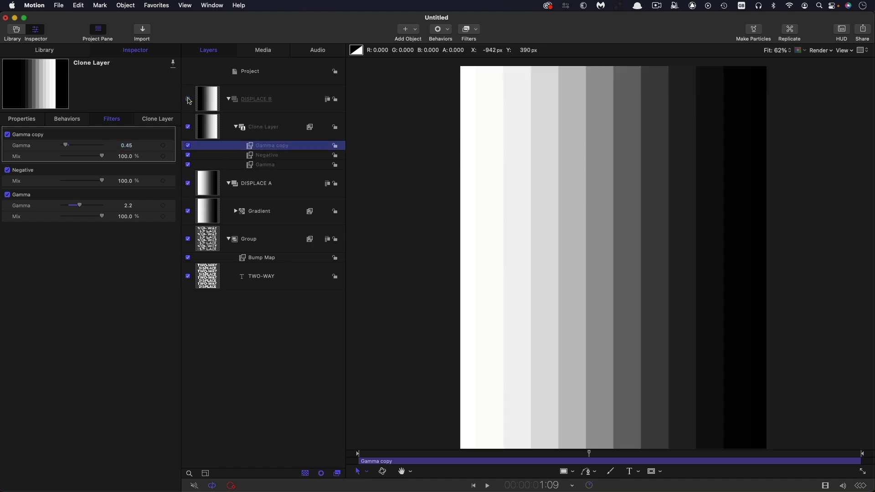
pyautogui.click(189, 99)
pyautogui.click(188, 99)
pyautogui.click(189, 99)
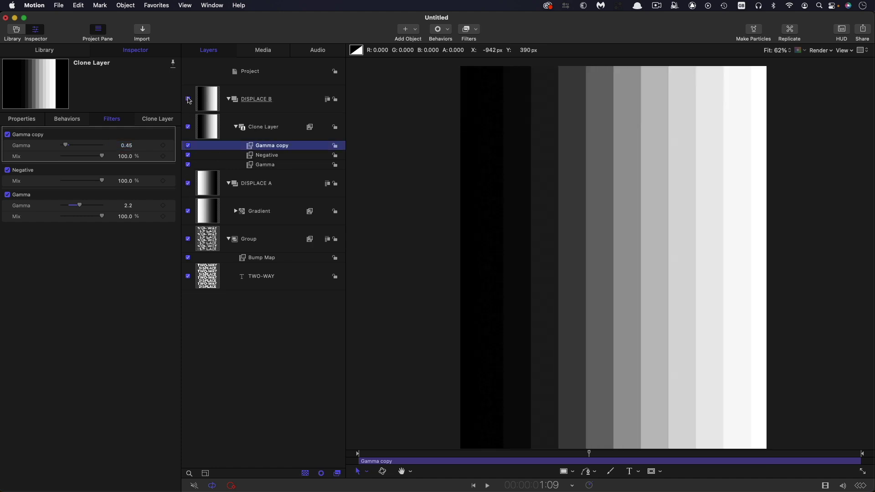
pyautogui.click(189, 100)
pyautogui.click(191, 102)
# Step: Collapse and hide the DISPLACE B and DISPLACE A groups, then select the Bump Map filter
pyautogui.click(229, 101)
pyautogui.click(187, 99)
pyautogui.click(188, 127)
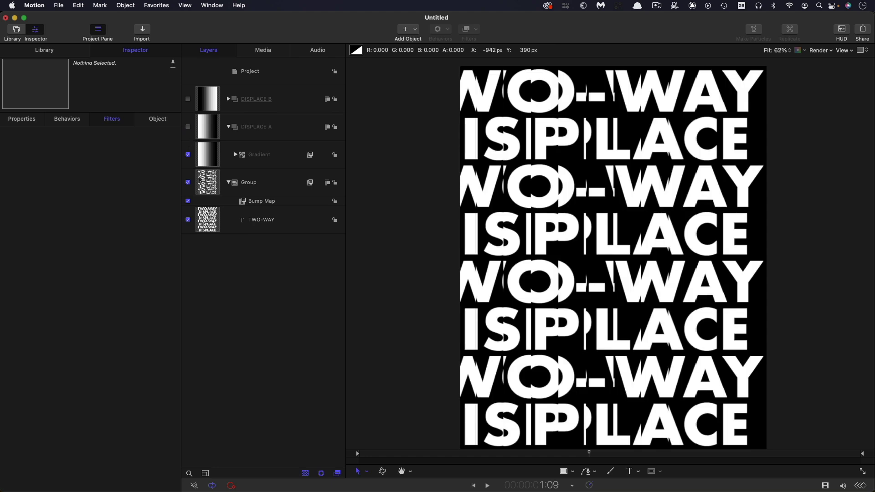
pyautogui.click(229, 127)
pyautogui.click(254, 175)
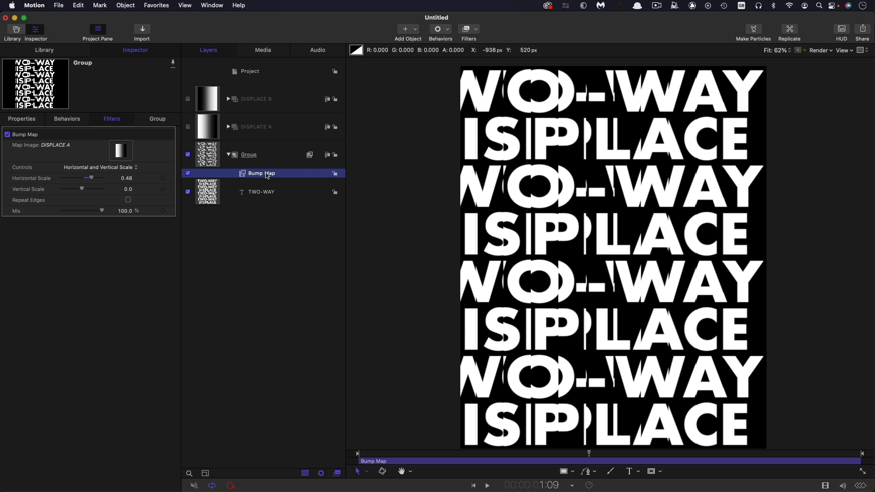
# Step: Replace the old Bump Map with a new Distortion > Bump Map using DISPLACE A as its map image
pyautogui.rightClick(267, 176)
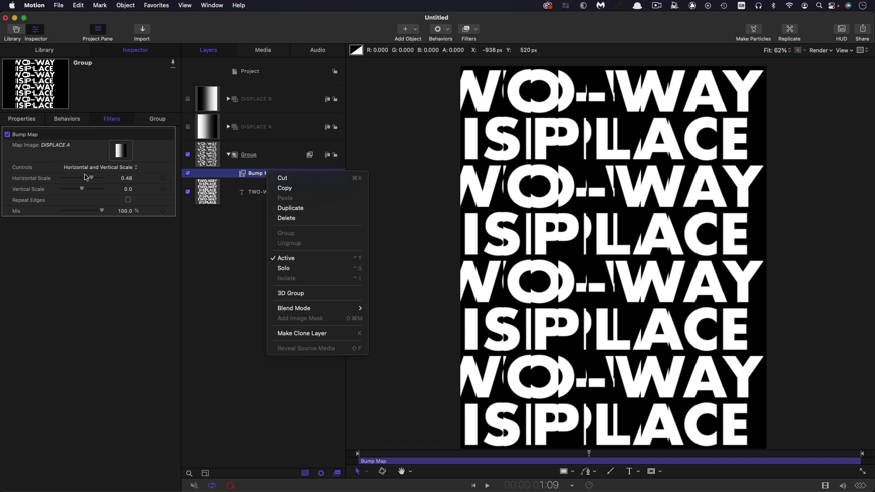
pyautogui.click(288, 219)
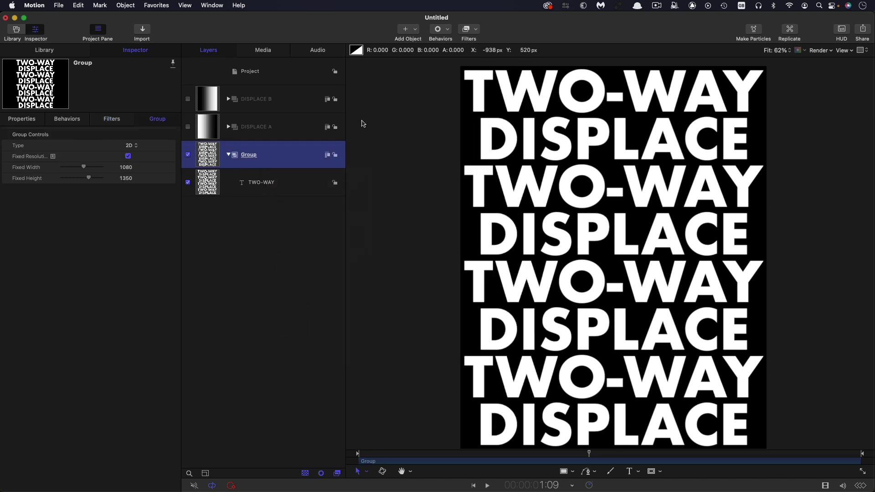
pyautogui.click(472, 30)
pyautogui.moveTo(553, 86)
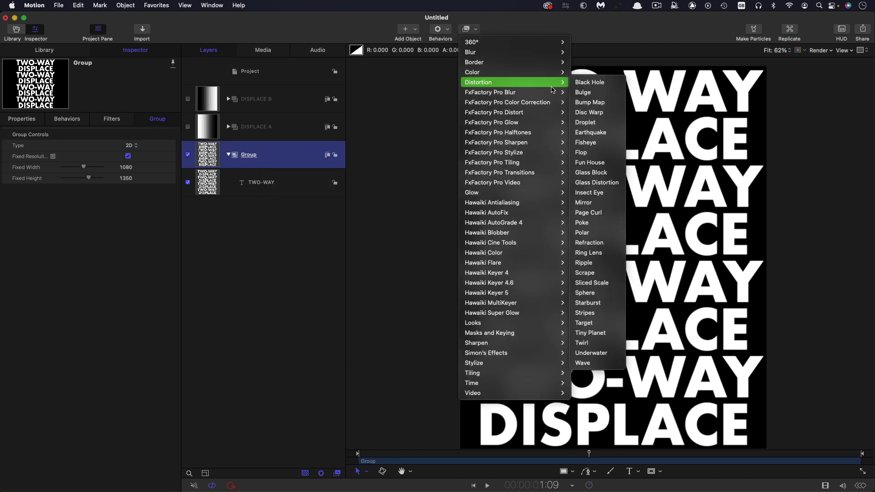
pyautogui.click(590, 103)
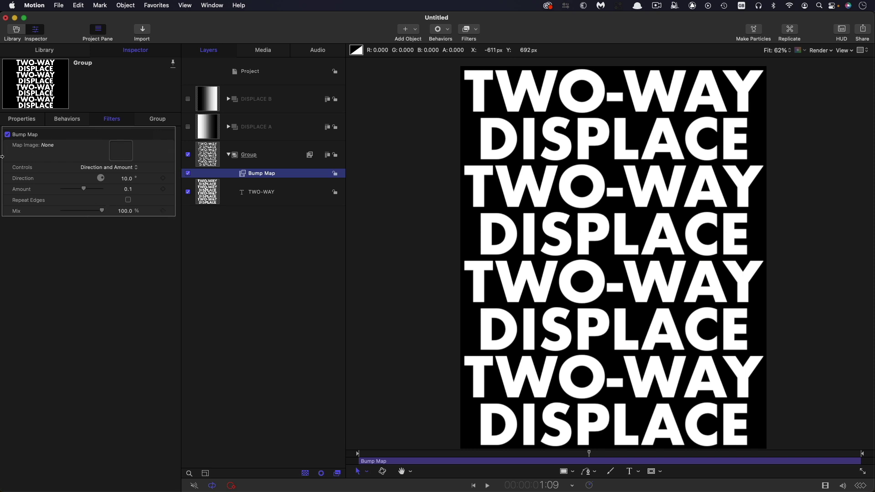
pyautogui.moveTo(213, 129); pyautogui.dragTo(120, 154)
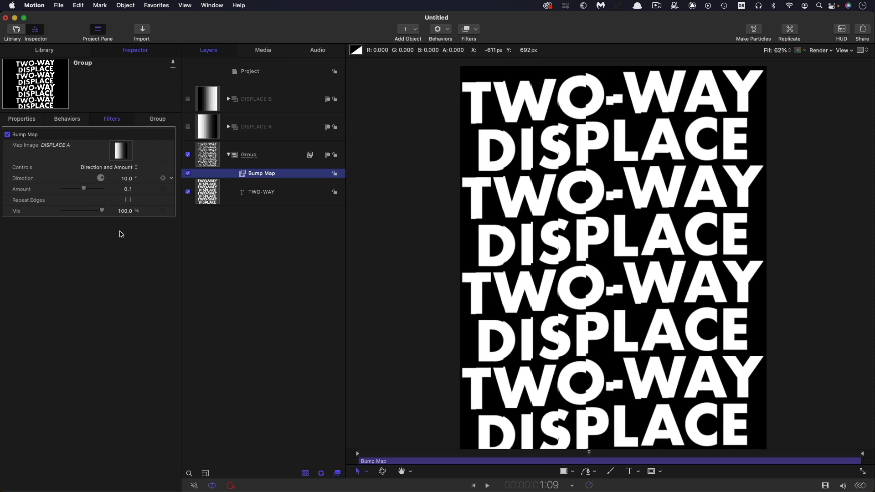
# Step: Set the Bump Map Direction to -90° and drag its Amount to -1.0
pyautogui.click(130, 180)
pyautogui.write('-90')
pyautogui.press('Return')
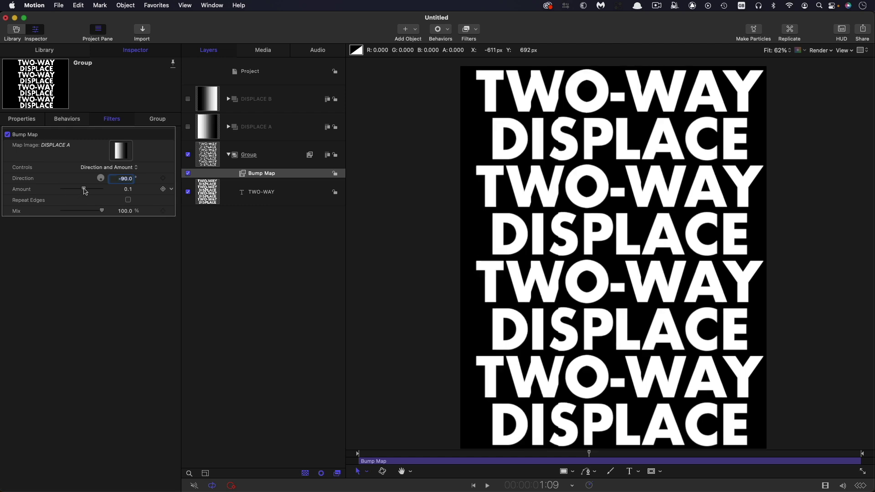
pyautogui.moveTo(83, 191); pyautogui.dragTo(47, 188)
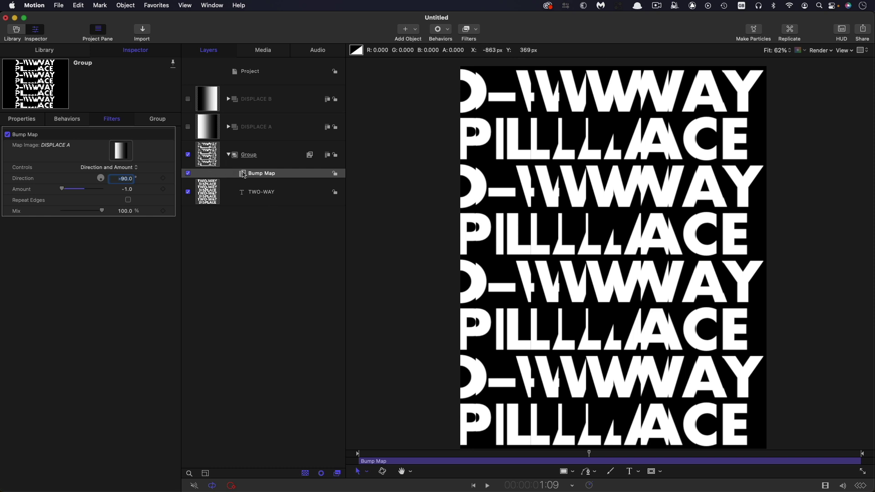
# Step: Rename the filter 'Bump Map A' and duplicate it as 'Bump Map B'
pyautogui.doubleClick(278, 174)
pyautogui.write('A')
pyautogui.press('Return')
pyautogui.rightClick(268, 173)
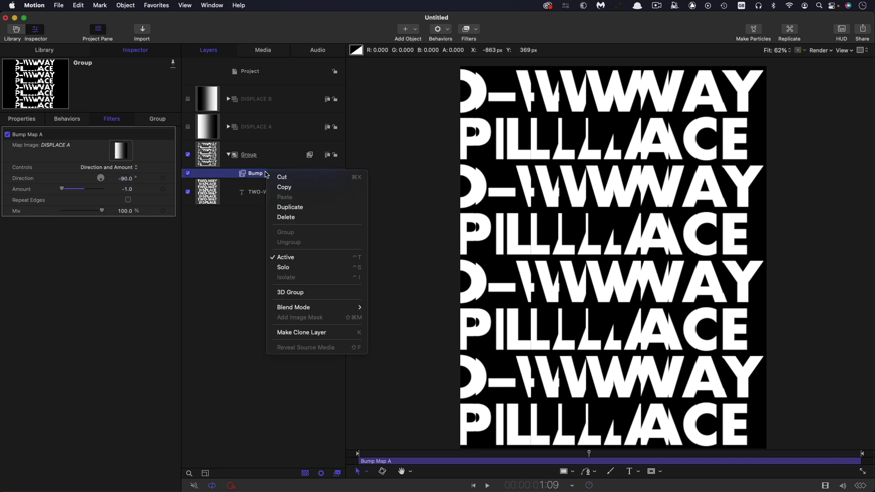
pyautogui.click(292, 208)
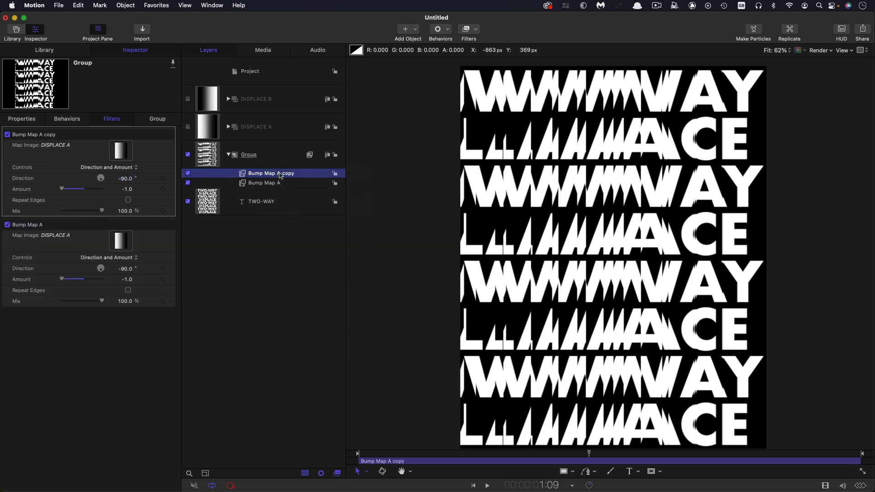
pyautogui.doubleClick(280, 174)
pyautogui.write('Bump Map B')
pyautogui.press('Return')
# Step: Use DISPLACE B as Bump Map B's map image and set its Amount to 1
pyautogui.moveTo(211, 93); pyautogui.dragTo(125, 151)
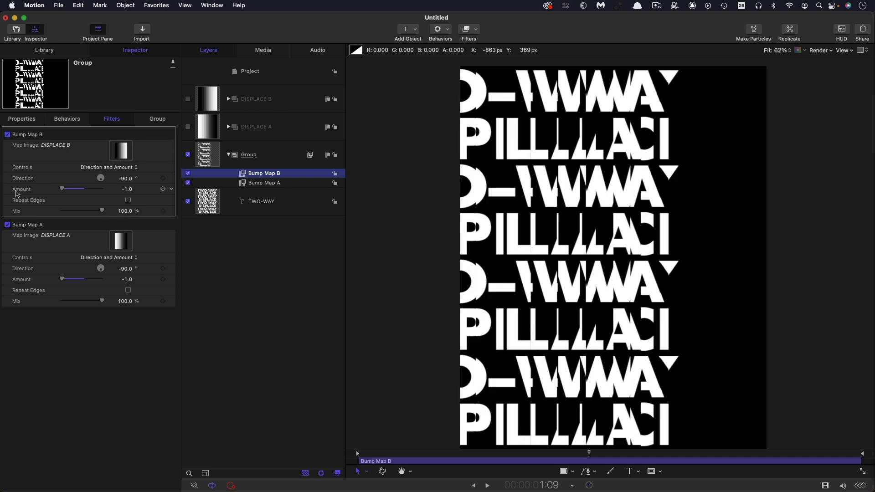
pyautogui.click(127, 189)
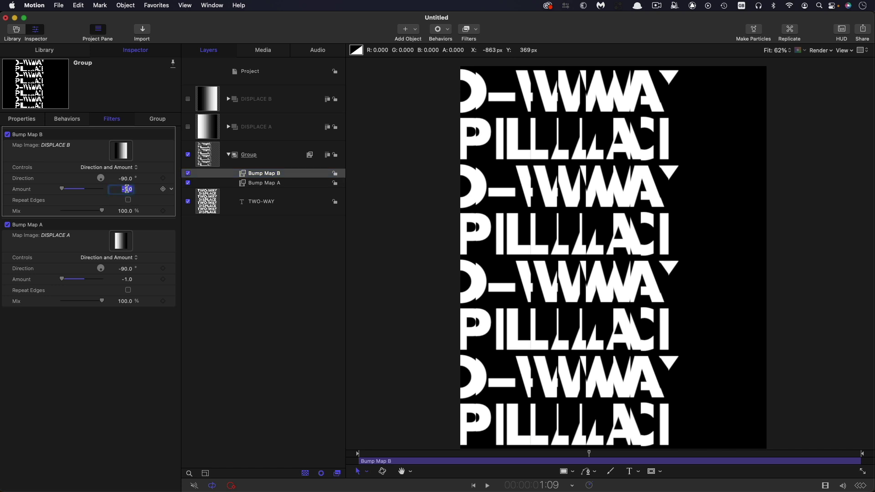
pyautogui.write('1')
pyautogui.press('Return')
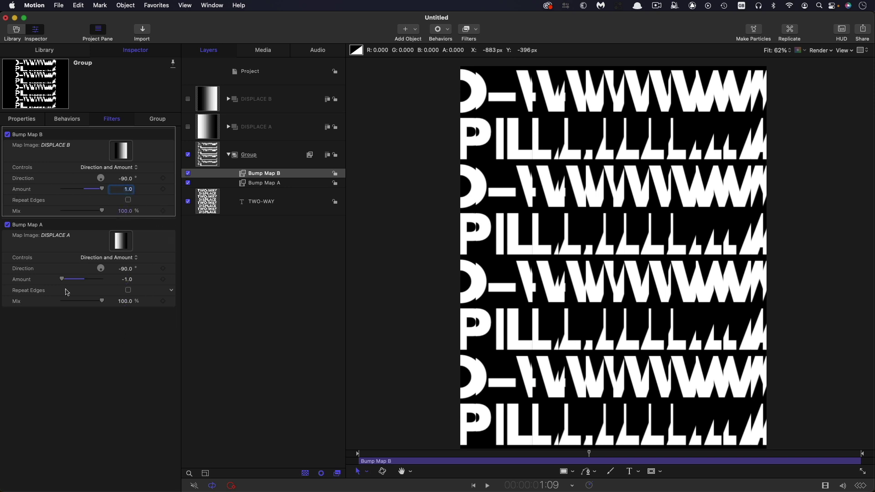
pyautogui.click(116, 188)
# Step: Set the Amounts of Bump Map B and Bump Map A to 0
pyautogui.write('0')
pyautogui.press('Return')
pyautogui.click(128, 279)
pyautogui.write('0')
pyautogui.press('Return')
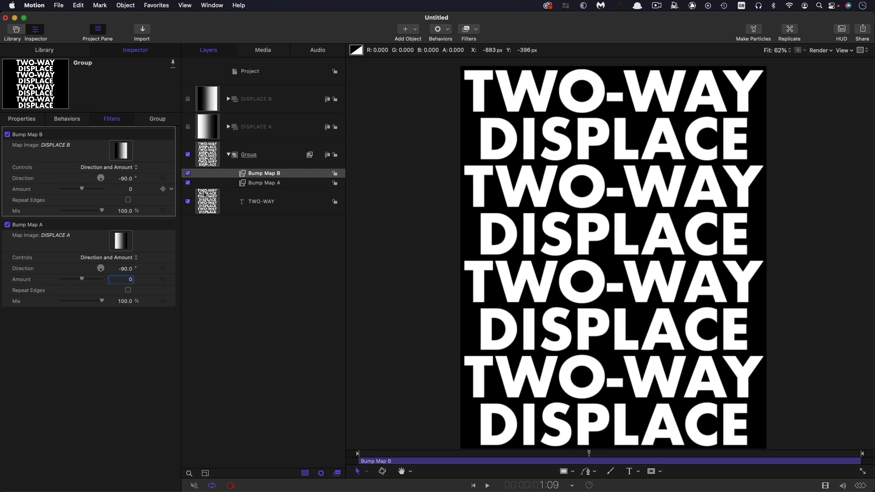
# Step: Link Bump Map B's Amount to Bump Map A's Amount at a scale of -1.0
pyautogui.click(172, 190)
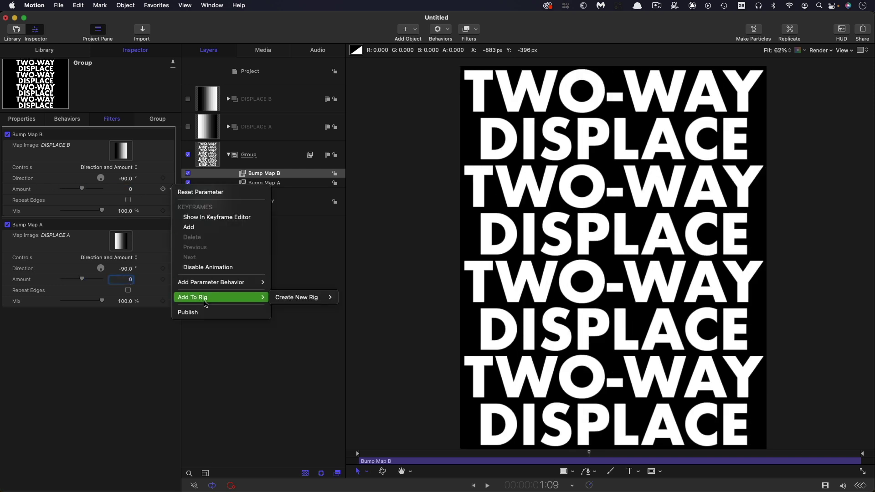
pyautogui.moveTo(219, 282)
pyautogui.click(286, 322)
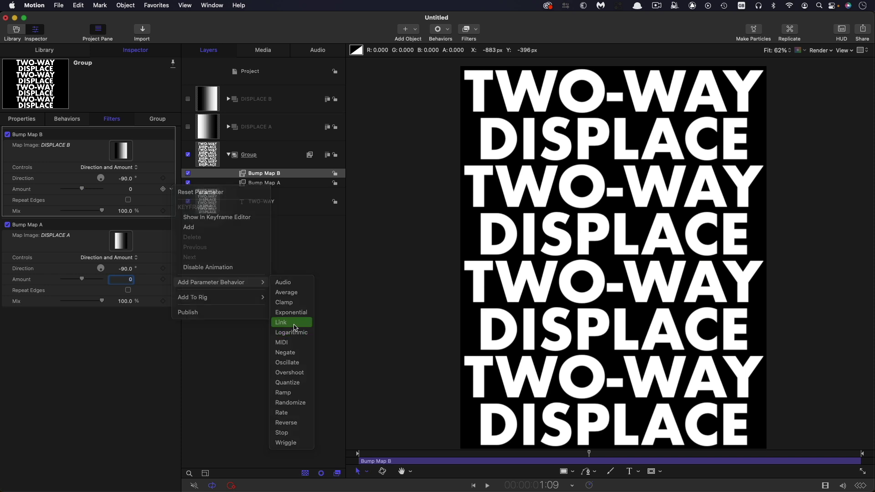
pyautogui.moveTo(208, 155); pyautogui.dragTo(123, 153)
pyautogui.click(127, 183)
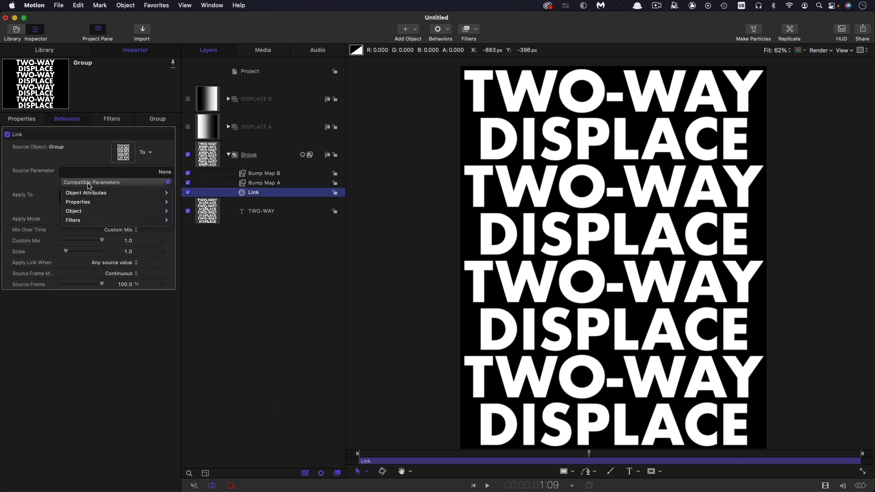
pyautogui.moveTo(68, 221)
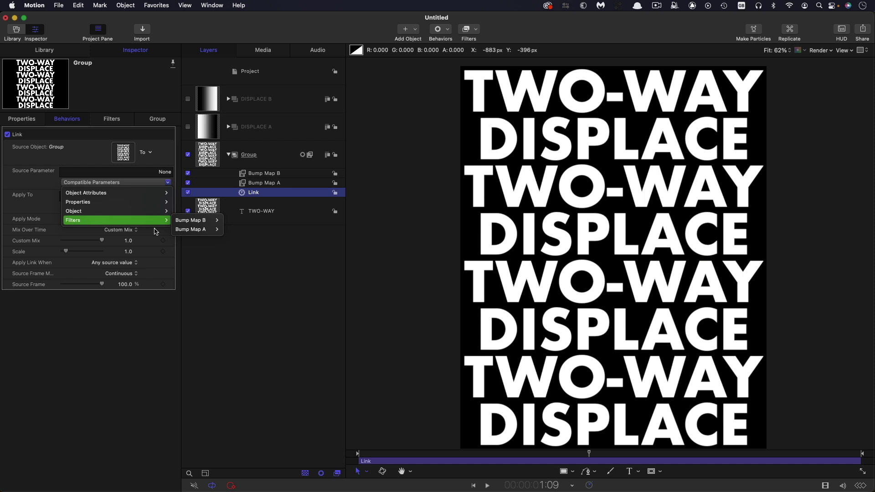
pyautogui.moveTo(196, 231)
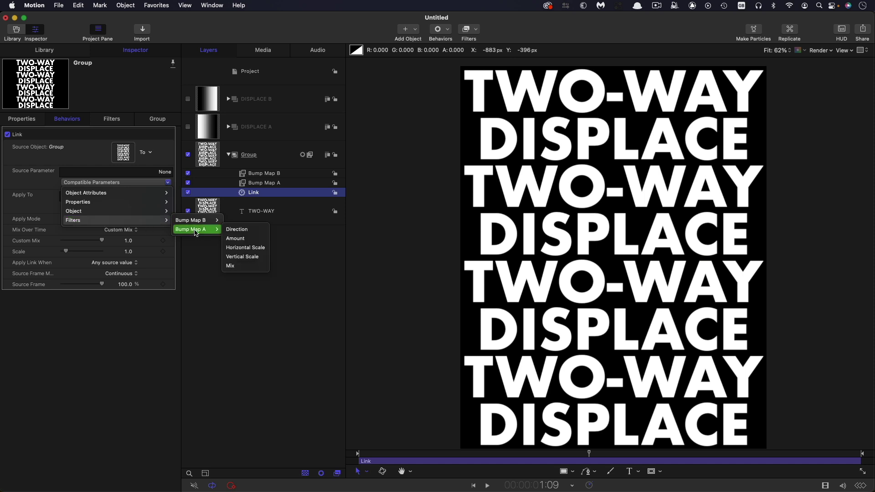
pyautogui.click(237, 241)
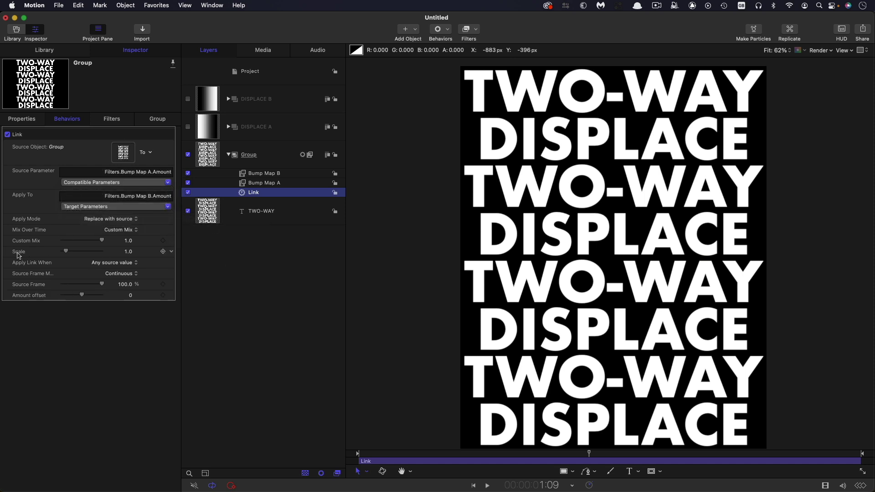
pyautogui.click(128, 252)
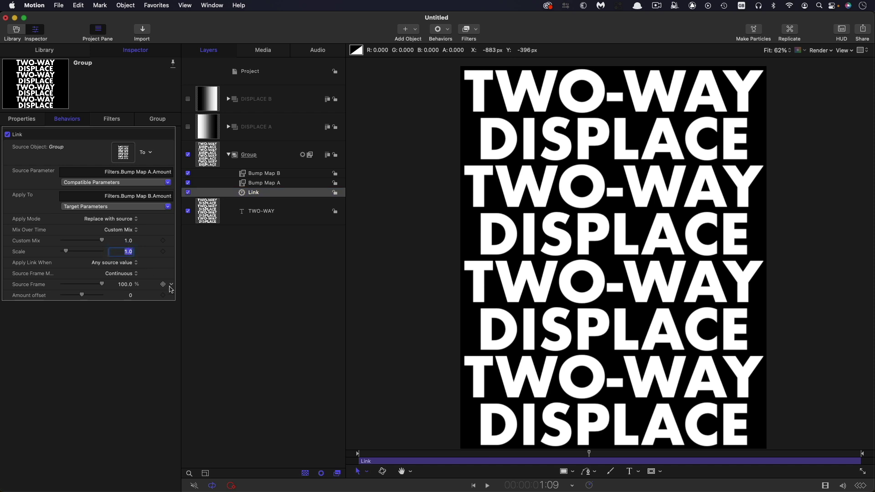
pyautogui.write('-1.0')
pyautogui.click(120, 121)
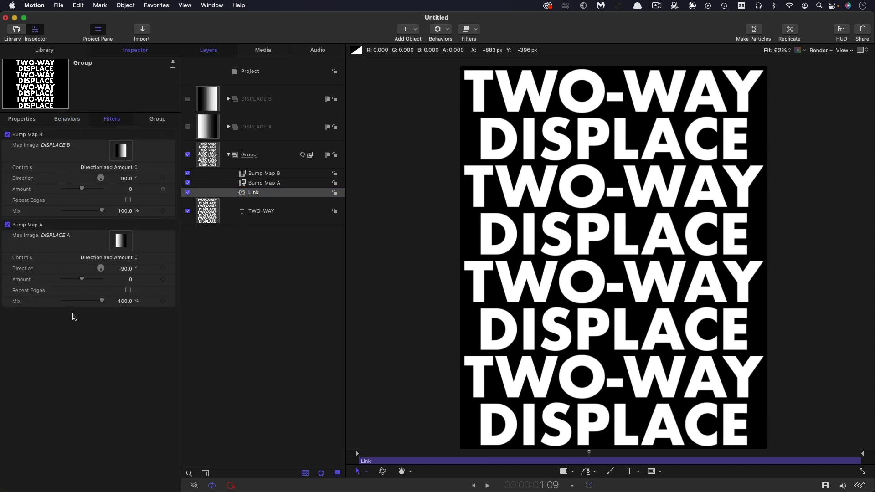
# Step: Keyframe Bump Map A's Amount at 0 around 1:12
pyautogui.moveTo(83, 283)
pyautogui.mouseDown()
pyautogui.moveTo(56, 283)
pyautogui.moveTo(82, 283)
pyautogui.moveTo(63, 283)
pyautogui.moveTo(73, 283)
pyautogui.mouseUp()
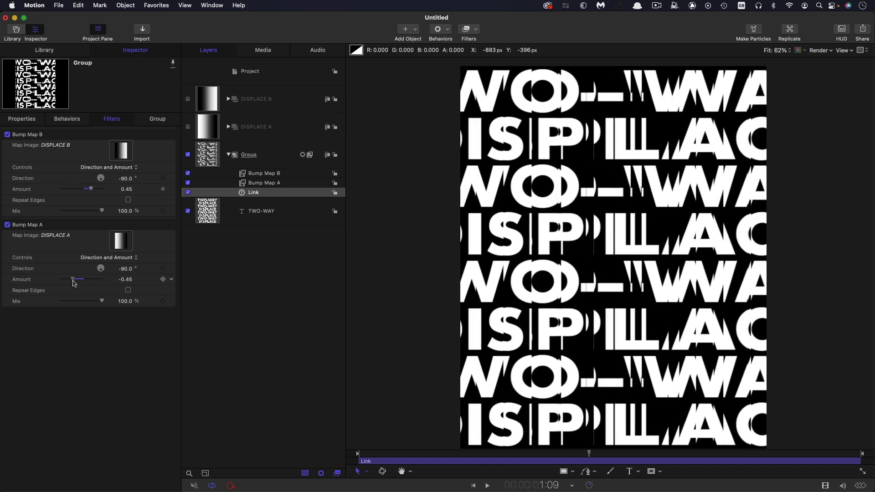
pyautogui.click(124, 280)
pyautogui.write('0')
pyautogui.press('Return')
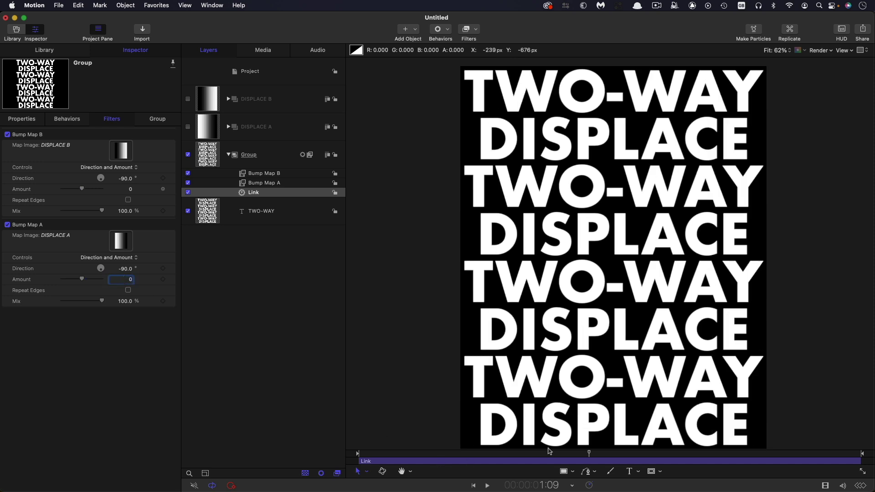
pyautogui.moveTo(590, 455); pyautogui.dragTo(610, 455)
pyautogui.hotkey('ctrl', 'k')
# Step: Set Bump Map A's Amount to -3.3 on the first frame
pyautogui.press('Home')
pyautogui.moveTo(82, 282); pyautogui.dragTo(45, 282)
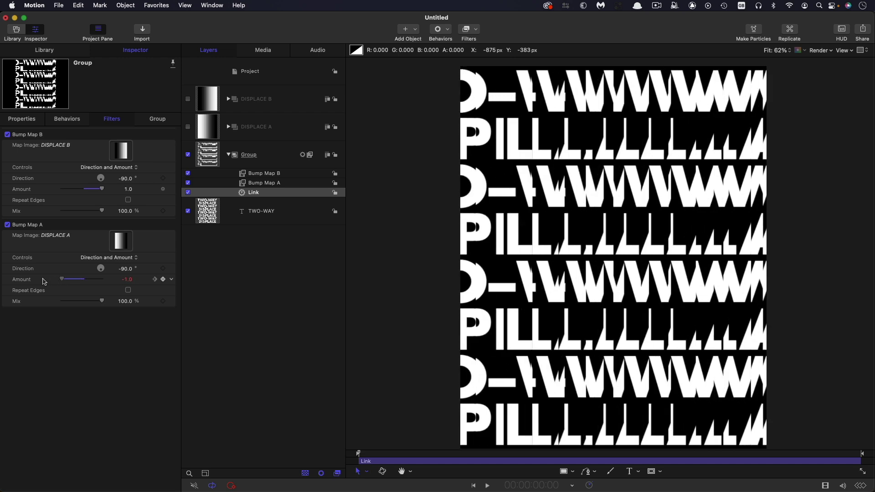
pyautogui.moveTo(130, 283); pyautogui.dragTo(126, 281)
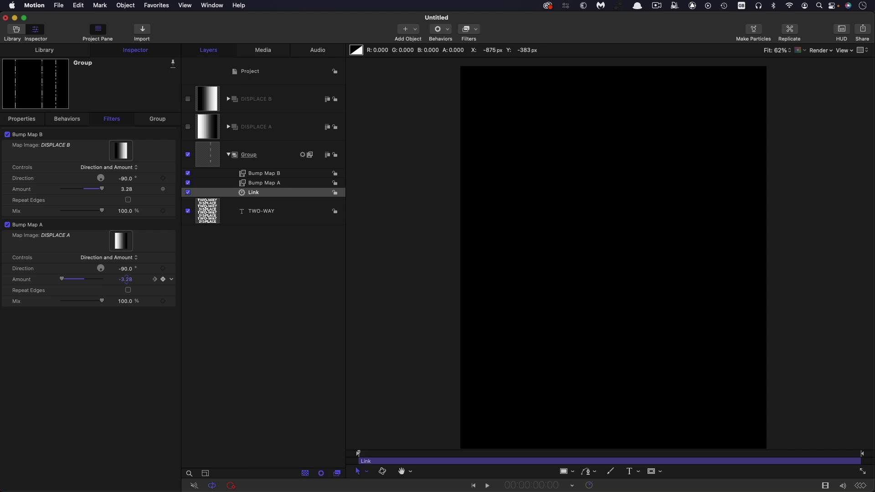
pyautogui.click(131, 280)
pyautogui.write('-3.3')
pyautogui.press('Return')
# Step: Keyframe the Amount at -3.3 on the last frame and play back the wave
pyautogui.press('End')
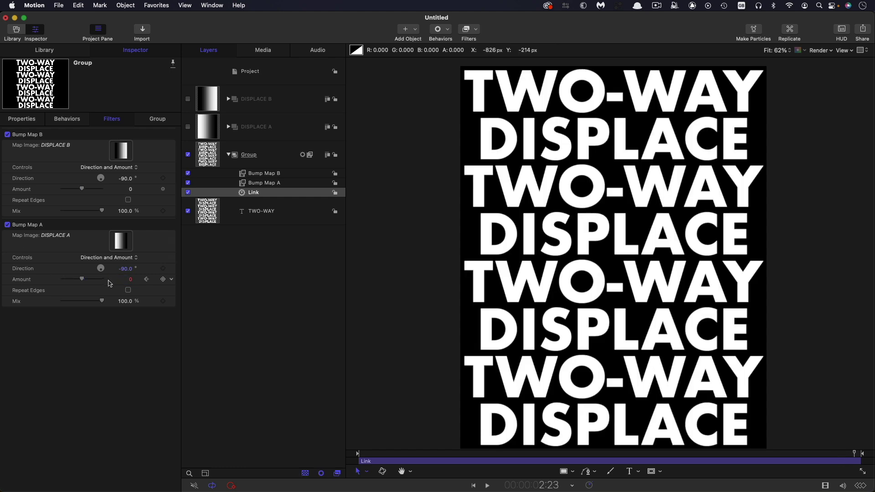
pyautogui.click(131, 281)
pyautogui.press('Return')
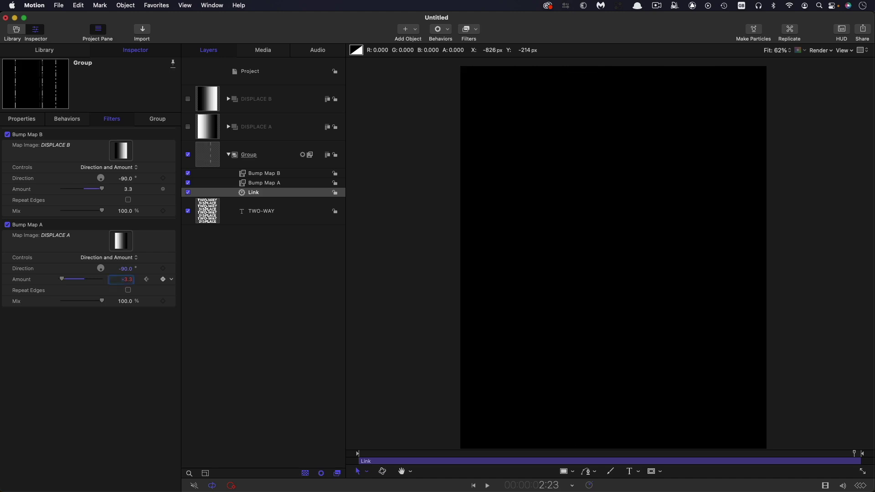
pyautogui.click(163, 279)
pyautogui.press('space')
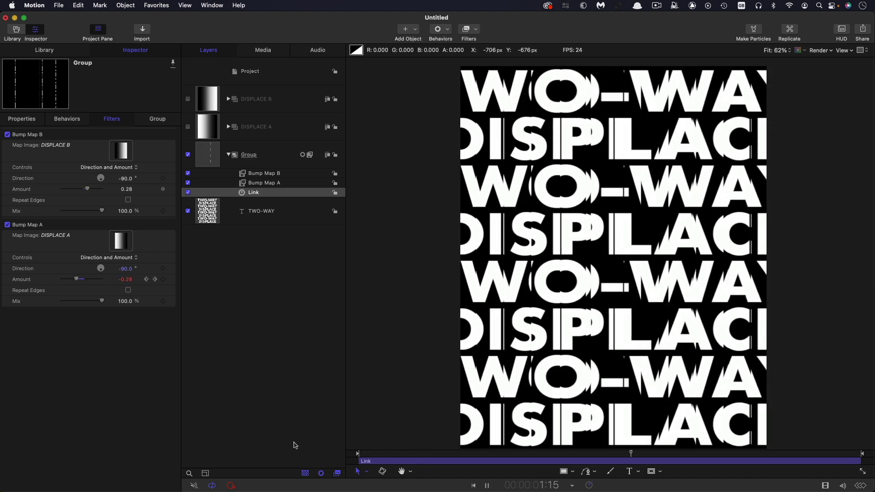
pyautogui.moveTo(650, 453); pyautogui.dragTo(606, 452)
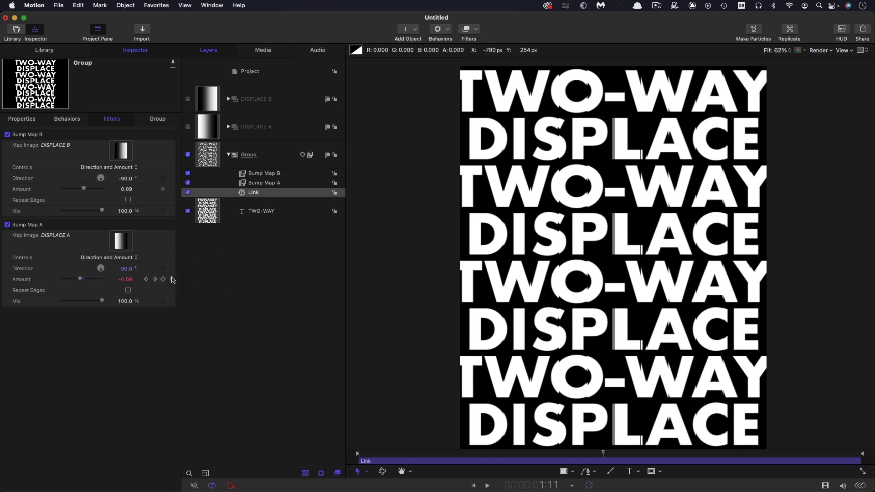
# Step: Apply Ease Both to the middle keyframe of Bump Map A's Amount curve in the Keyframe Editor
pyautogui.click(174, 281)
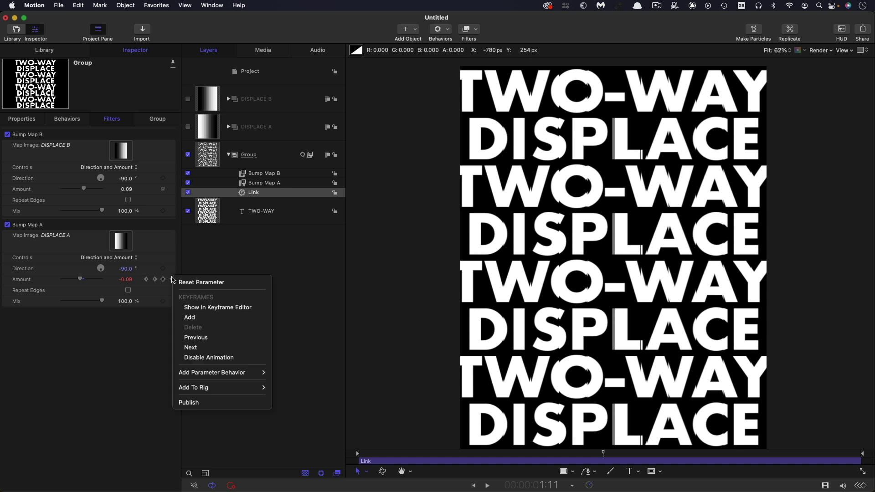
pyautogui.click(203, 308)
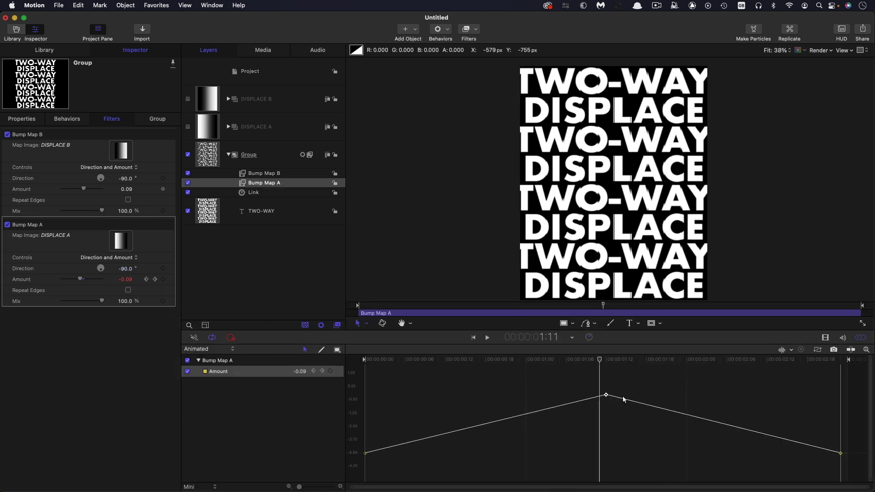
pyautogui.rightClick(607, 396)
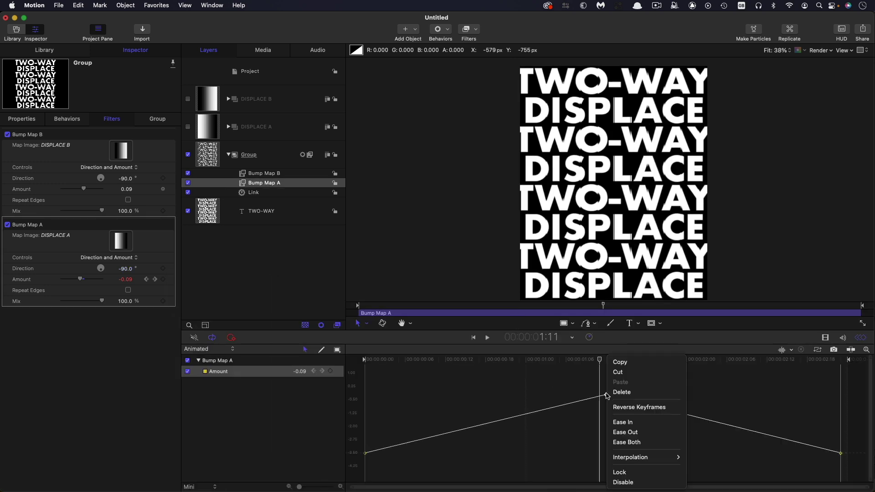
pyautogui.click(625, 443)
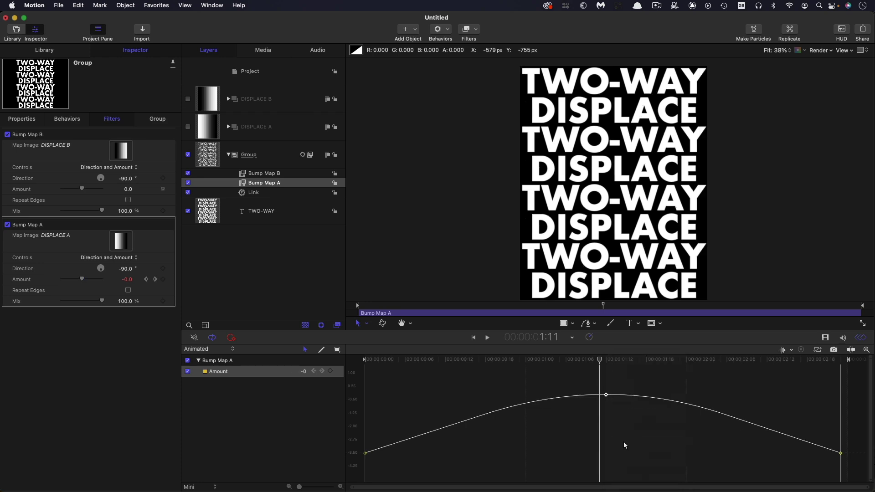
# Step: Play the eased displacement on an enlarged canvas, then return to around frame 22
pyautogui.press('space')
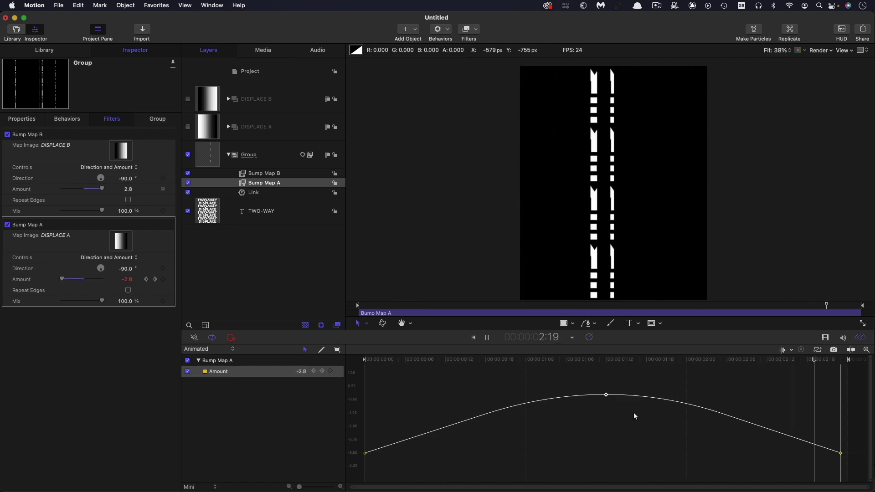
pyautogui.press('super+8')
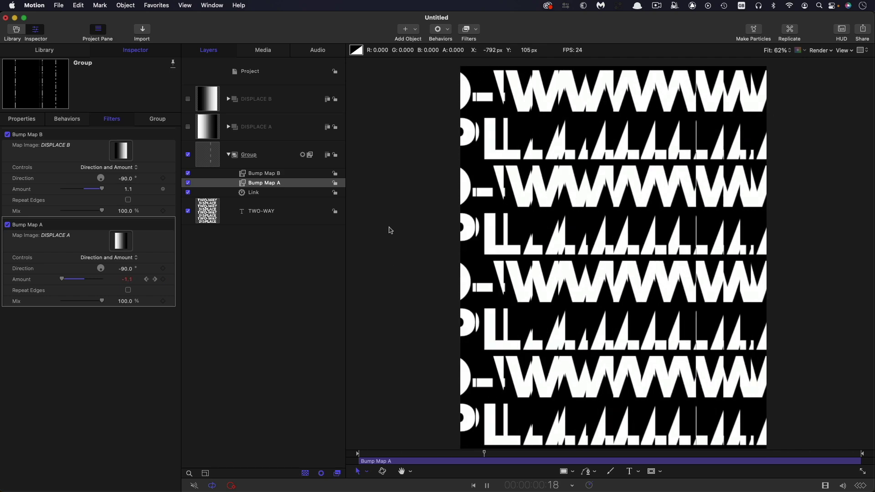
pyautogui.press('space')
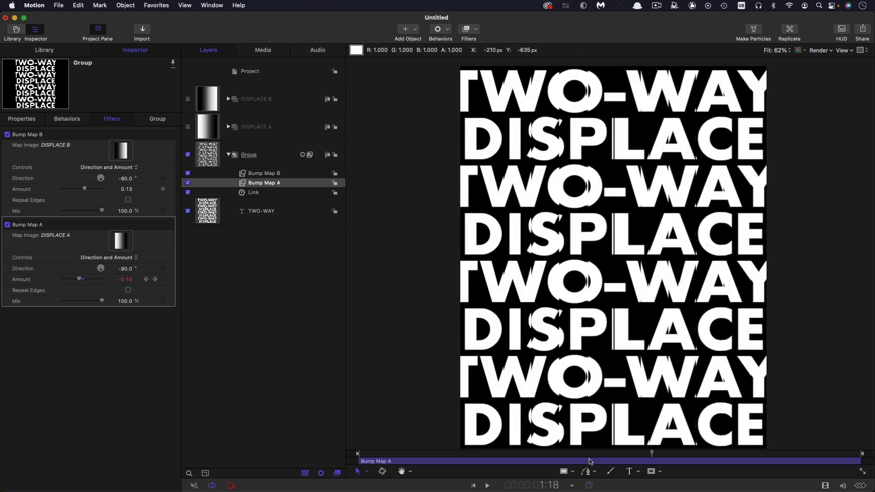
pyautogui.moveTo(611, 454); pyautogui.dragTo(513, 454)
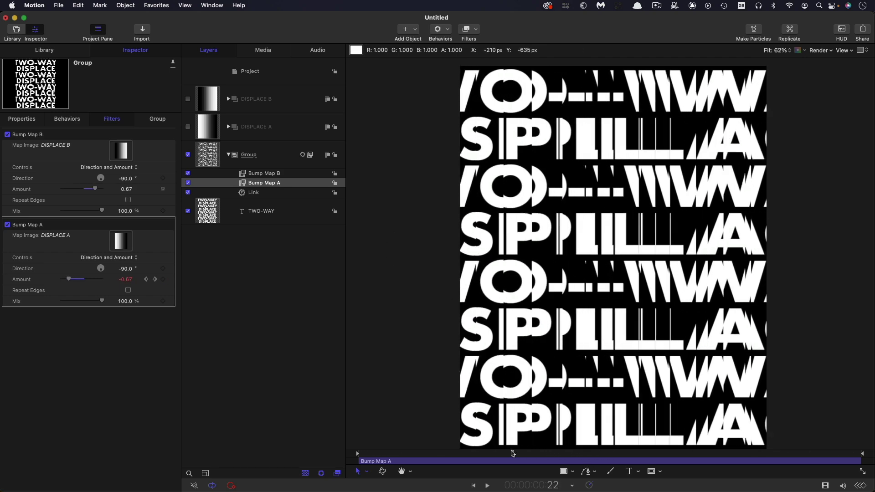
# Step: Add a Halftone filter to DISPLACE A's Gradient and enlarge its Scale
pyautogui.click(229, 127)
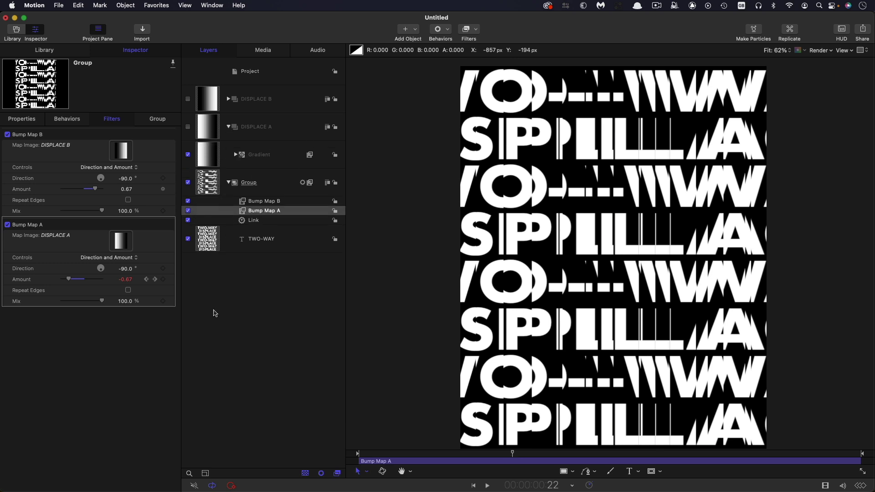
pyautogui.click(214, 158)
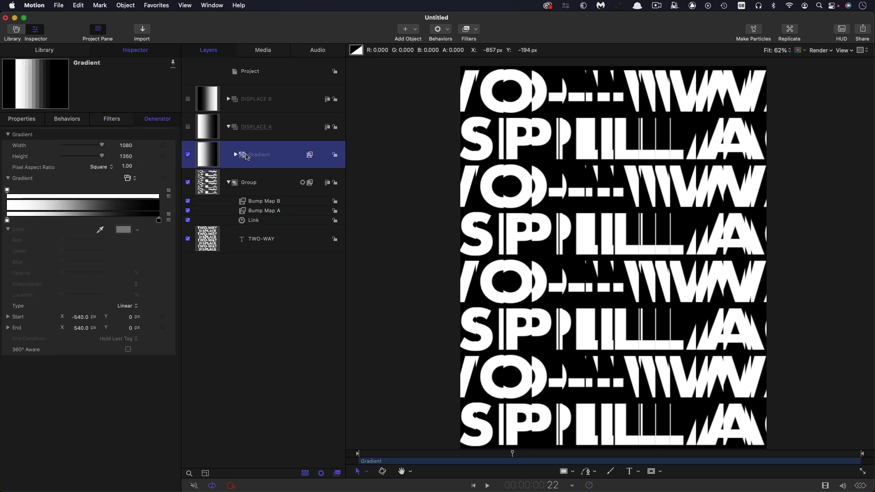
pyautogui.click(477, 31)
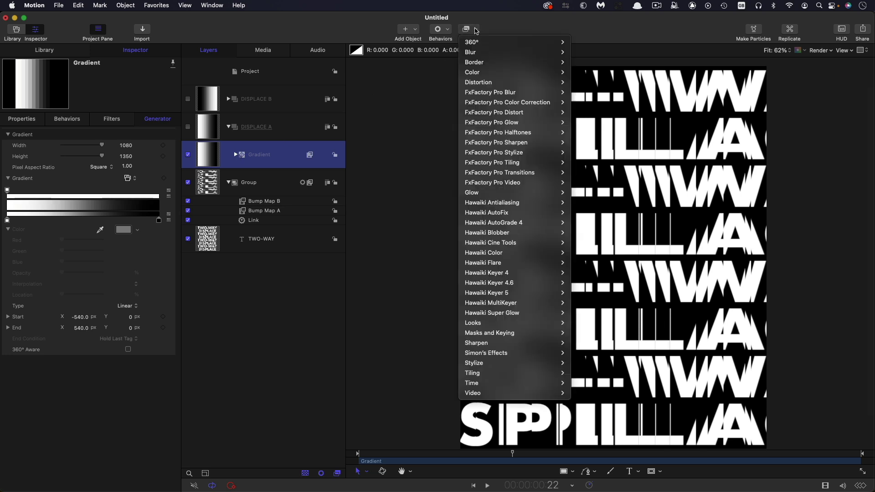
pyautogui.moveTo(485, 365)
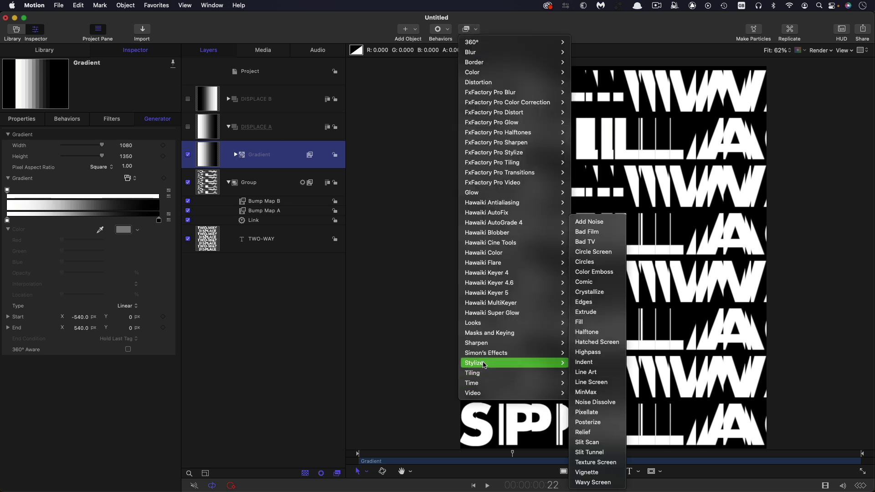
pyautogui.click(588, 331)
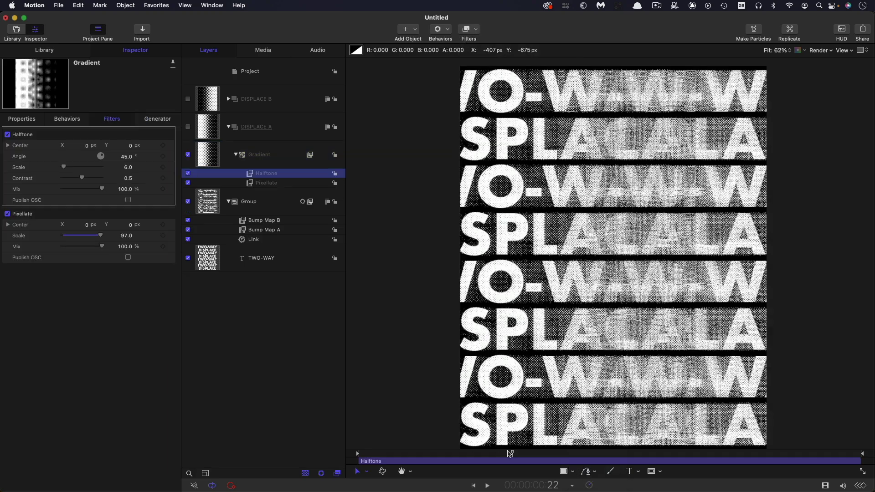
pyautogui.moveTo(513, 453); pyautogui.dragTo(703, 458)
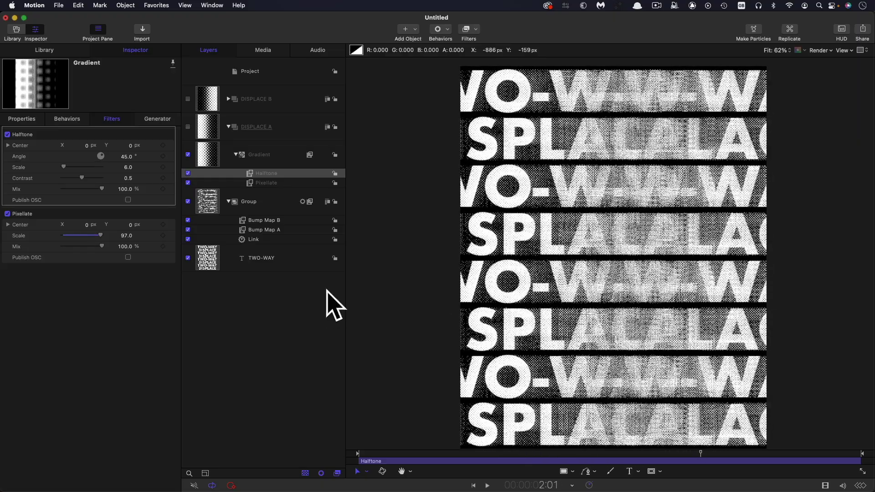
pyautogui.moveTo(64, 167)
pyautogui.mouseDown()
pyautogui.moveTo(75, 168)
pyautogui.moveTo(64, 175)
pyautogui.mouseUp()
# Step: Delete the trial Halftone filter so the Gradient keeps only Pixellate, comparing an earlier frame
pyautogui.rightClick(260, 180)
pyautogui.click(285, 216)
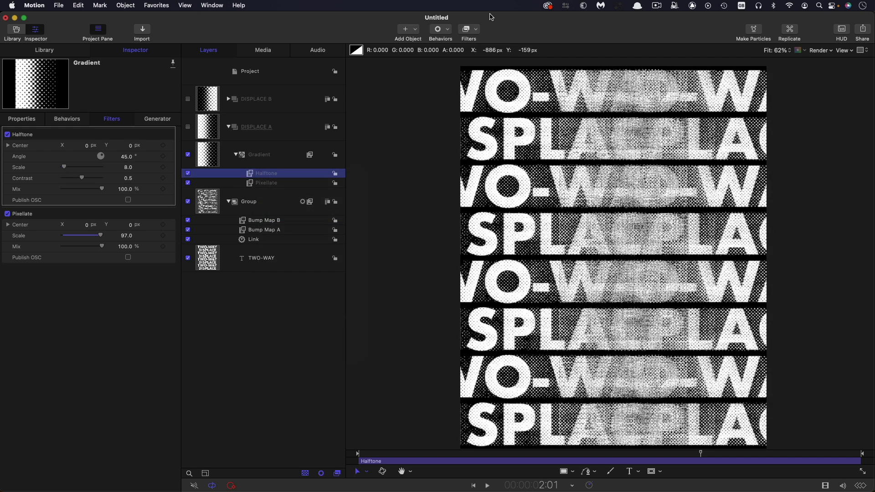
pyautogui.click(273, 155)
pyautogui.click(469, 29)
pyautogui.moveTo(484, 82)
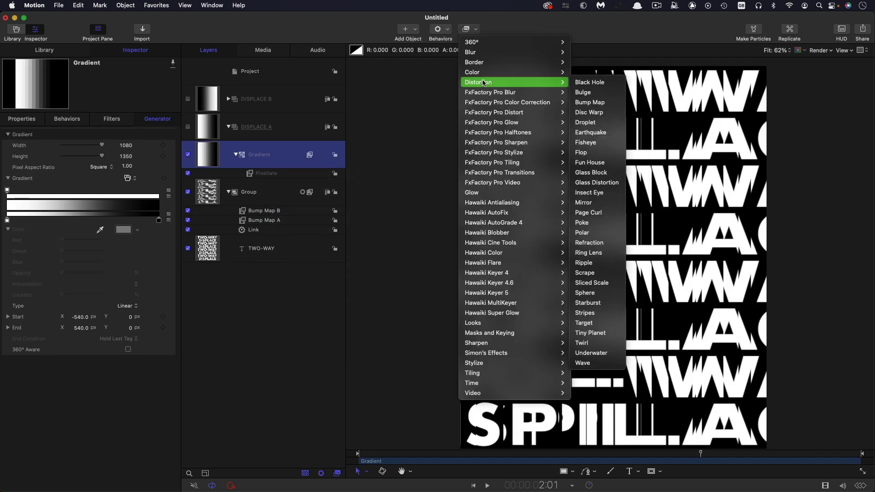
pyautogui.click(584, 177)
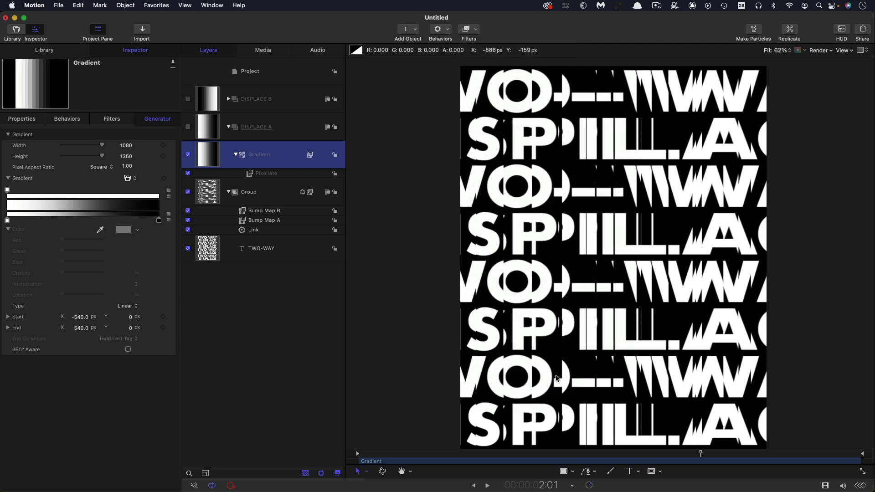
pyautogui.moveTo(701, 454); pyautogui.dragTo(464, 455)
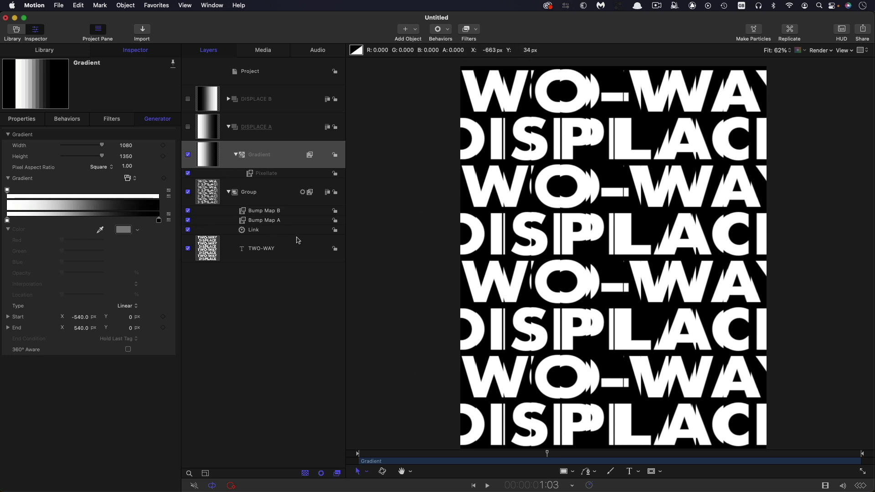
# Step: Set both Bump Map A's and Bump Map B's Direction to 0
pyautogui.click(272, 221)
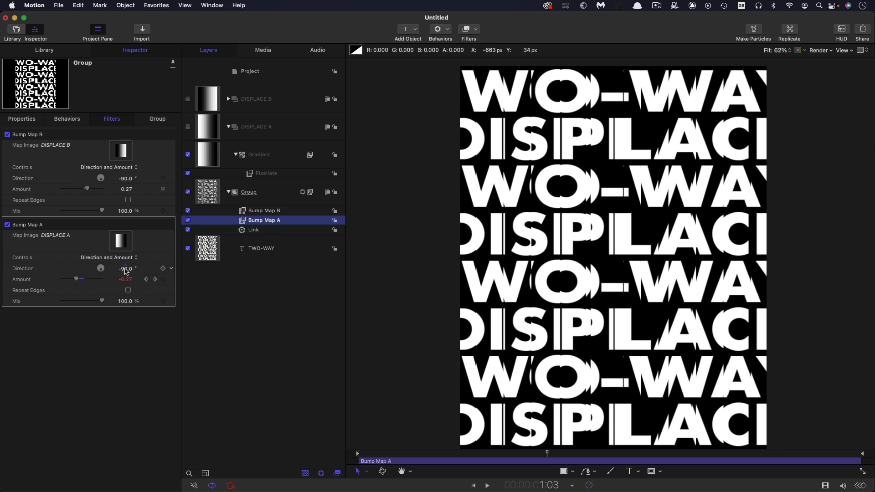
pyautogui.click(126, 270)
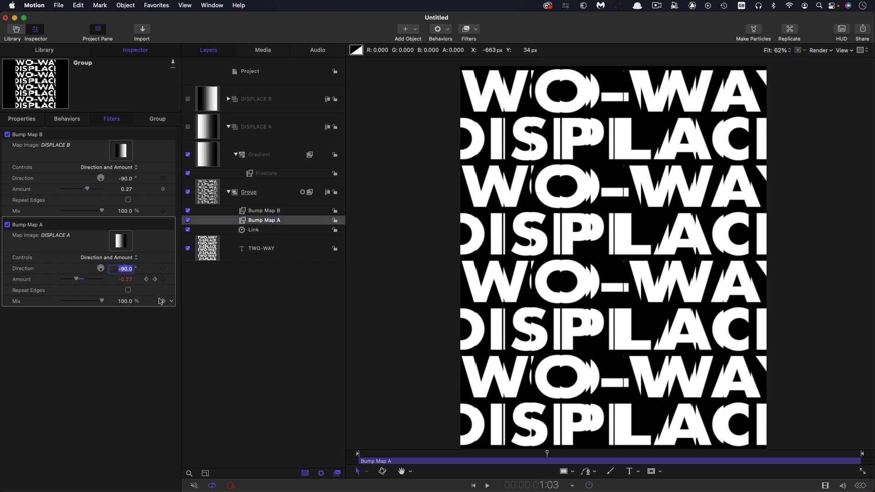
pyautogui.write('0')
pyautogui.click(126, 178)
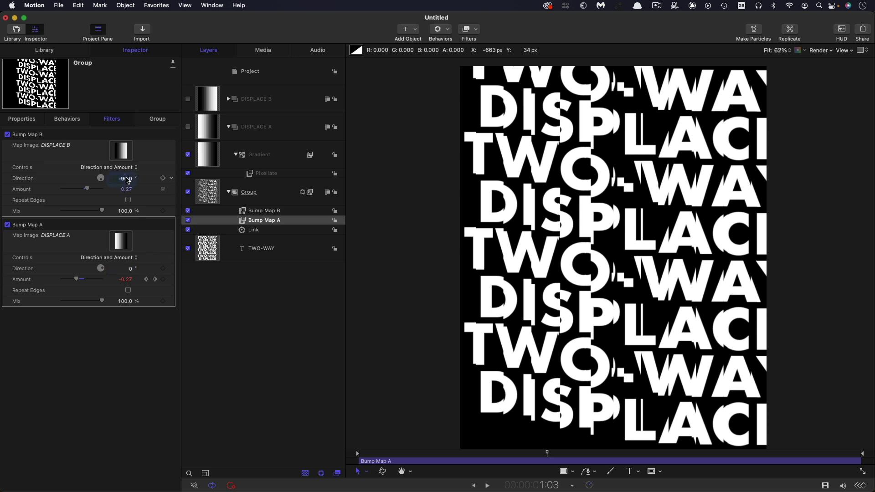
pyautogui.write('0')
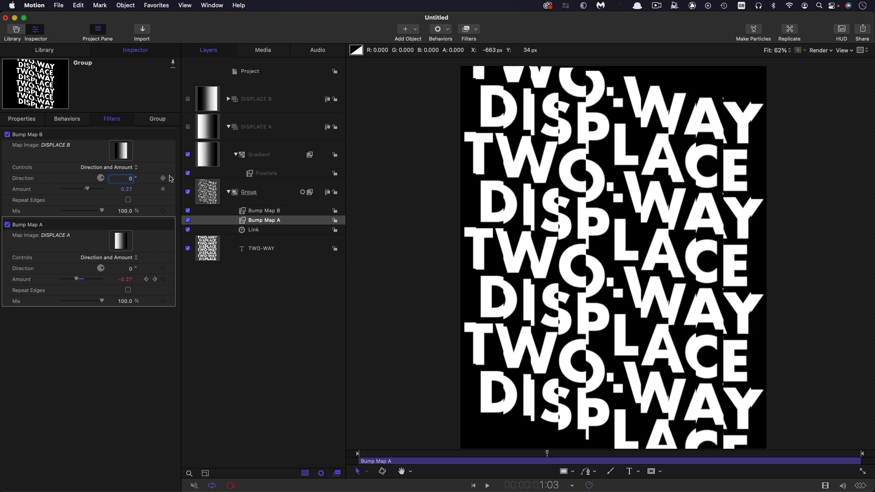
# Step: Add a Link behaviour to Bump Map B's Direction, sourcing Group's Bump Map A Direction
pyautogui.click(172, 178)
pyautogui.moveTo(211, 272)
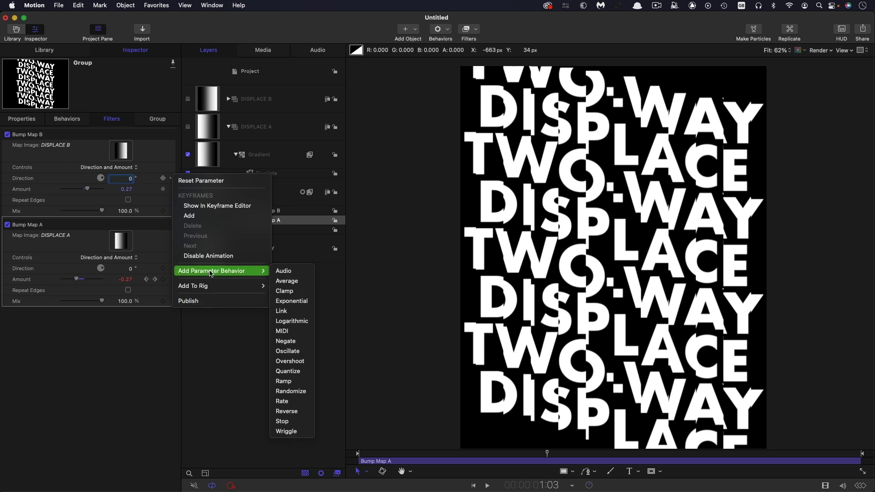
pyautogui.click(281, 311)
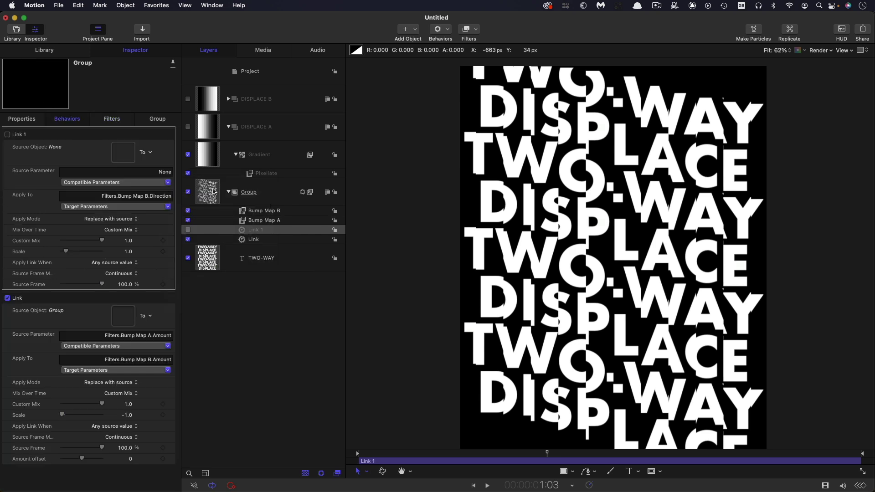
pyautogui.moveTo(146, 159); pyautogui.dragTo(124, 152)
pyautogui.click(137, 182)
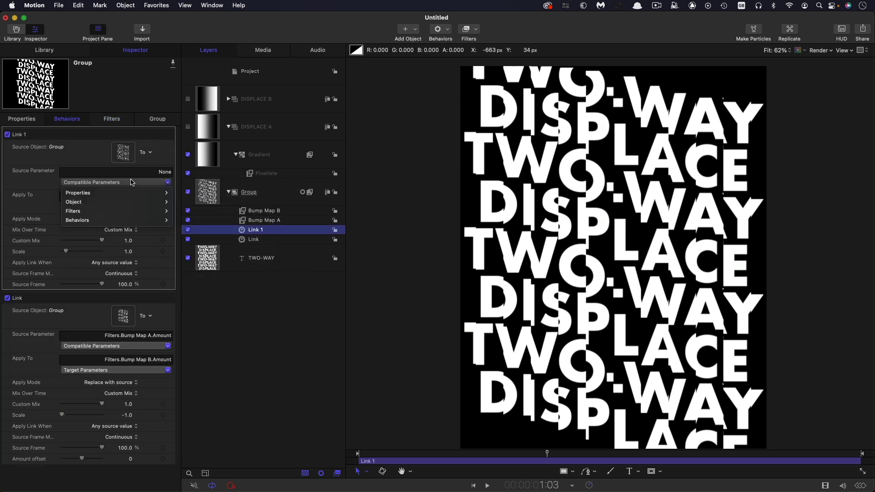
pyautogui.moveTo(83, 222)
pyautogui.moveTo(196, 220)
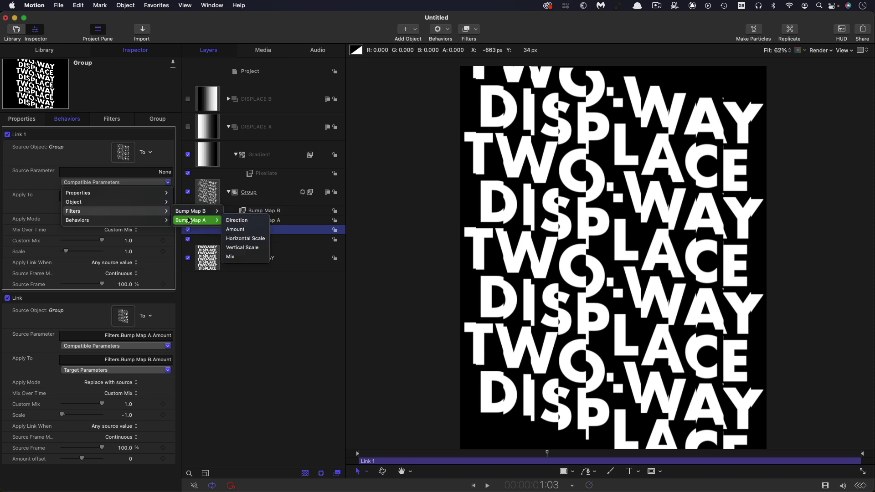
pyautogui.click(238, 221)
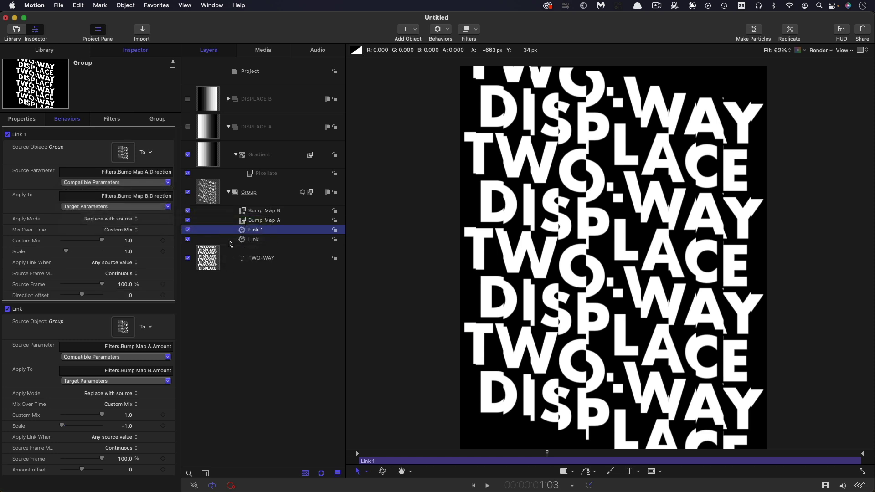
pyautogui.click(267, 221)
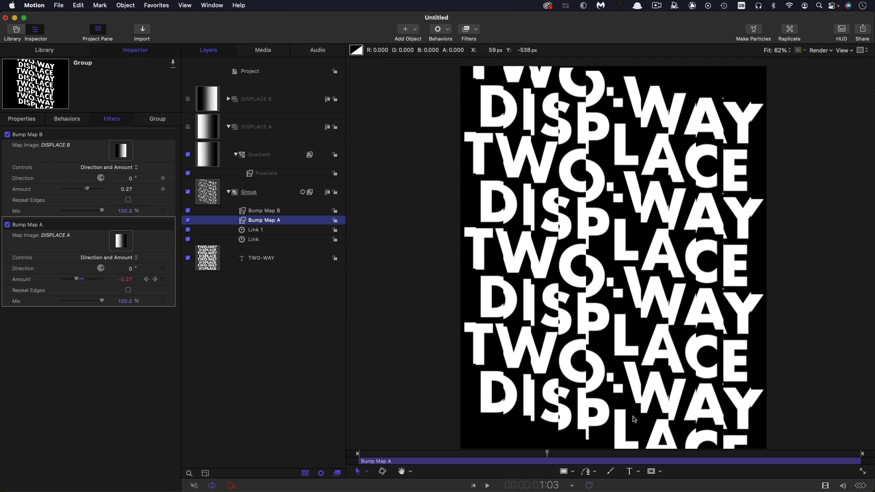
# Step: Preview the displacement and jump back to the first Amount keyframe at 0:00
pyautogui.moveTo(546, 453); pyautogui.dragTo(509, 451)
pyautogui.press('space')
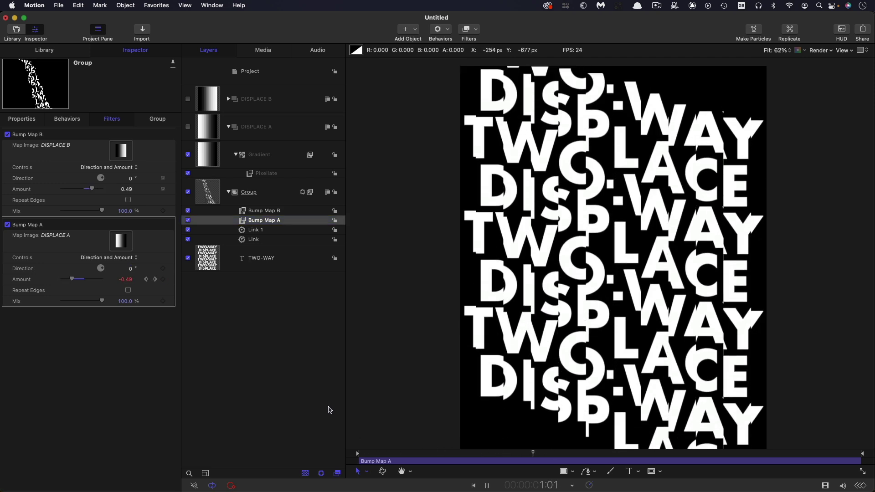
pyautogui.press('space')
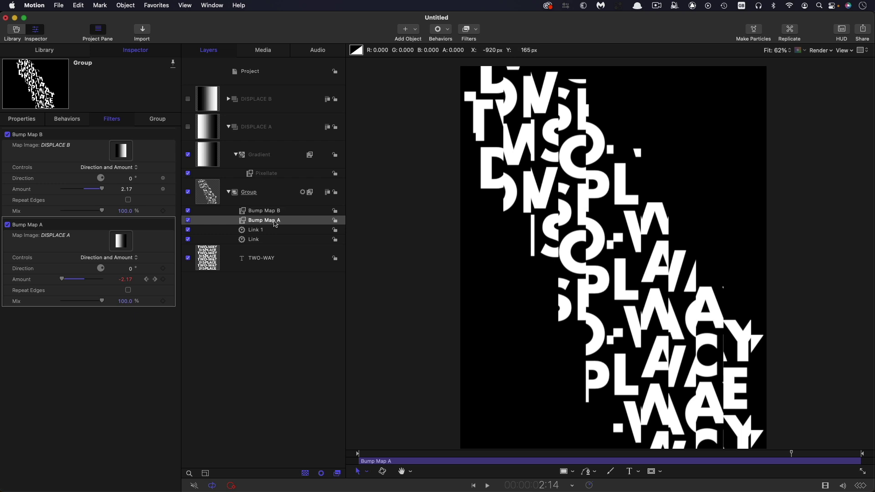
pyautogui.click(147, 280)
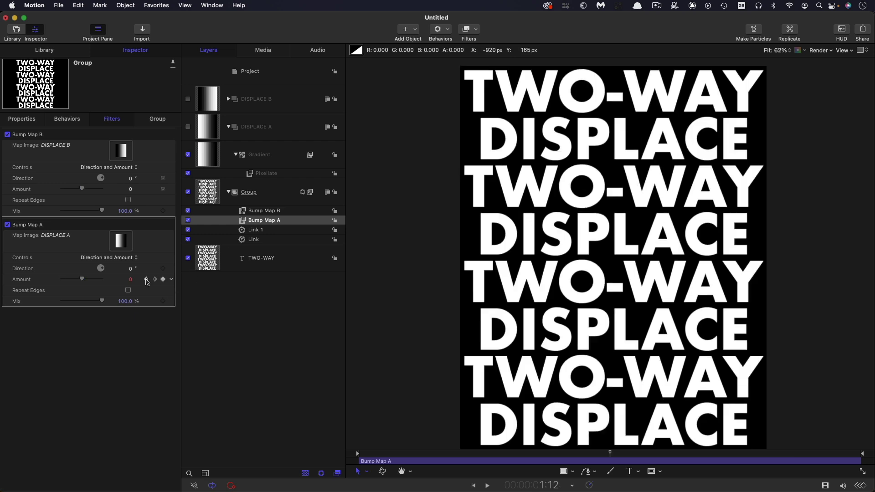
pyautogui.click(146, 280)
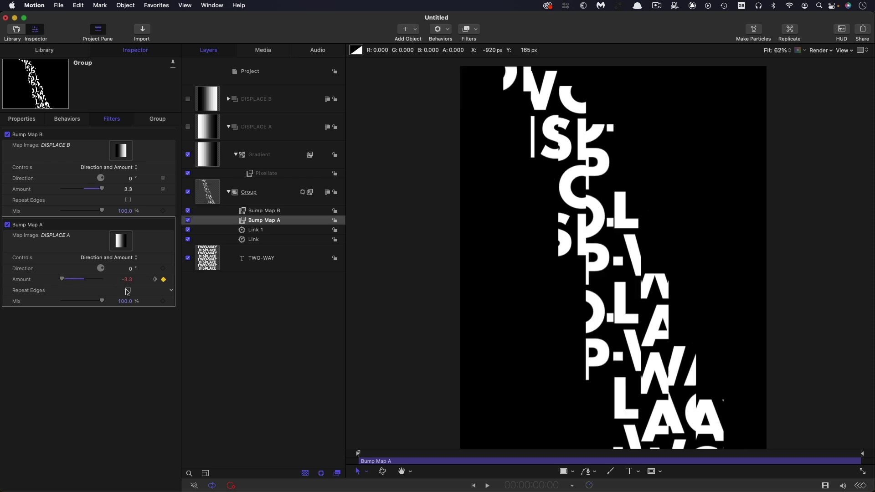
# Step: Set the opening Bump Map A Amount to -4.81 and check frames 1:12 and 1:19
pyautogui.moveTo(129, 283)
pyautogui.mouseDown()
pyautogui.moveTo(137, 282)
pyautogui.moveTo(119, 283)
pyautogui.moveTo(127, 280)
pyautogui.mouseUp()
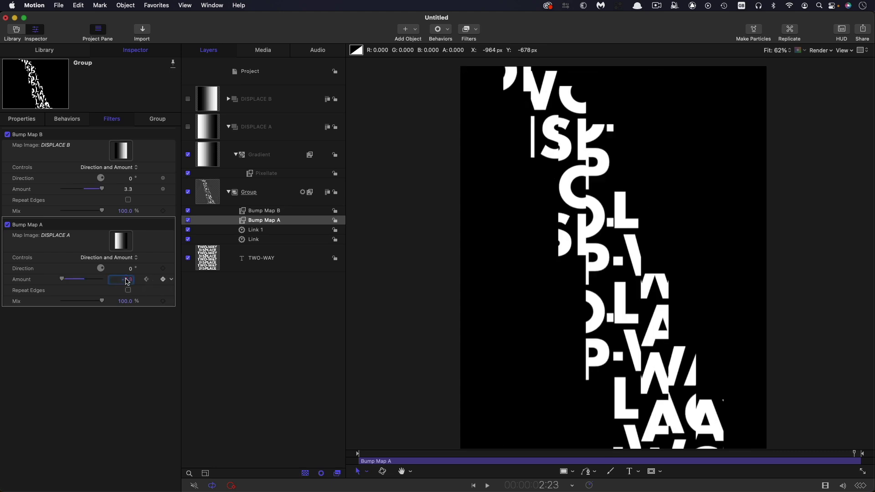
pyautogui.press('Return')
pyautogui.press('space')
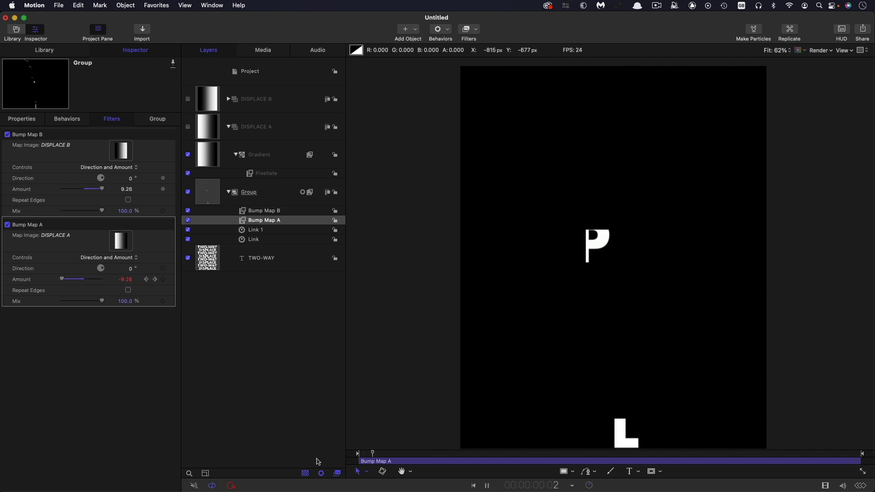
pyautogui.press('space')
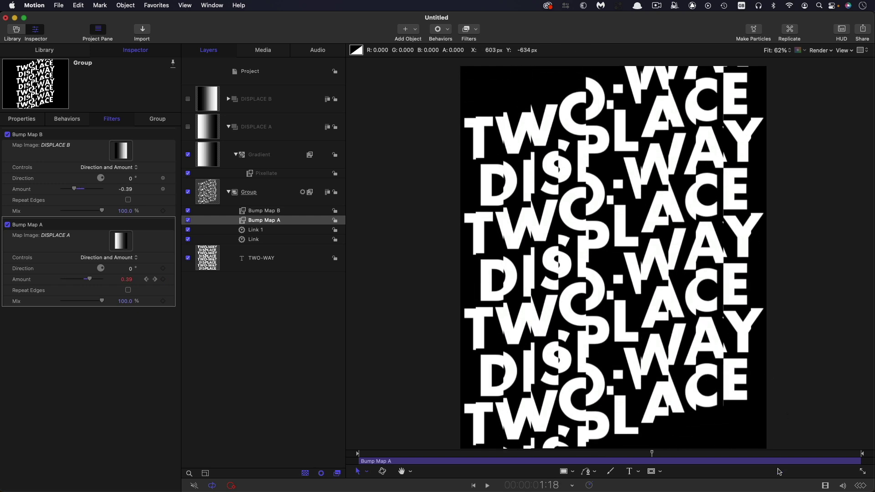
pyautogui.moveTo(657, 455)
pyautogui.mouseDown()
pyautogui.moveTo(604, 464)
pyautogui.moveTo(643, 465)
pyautogui.mouseUp()
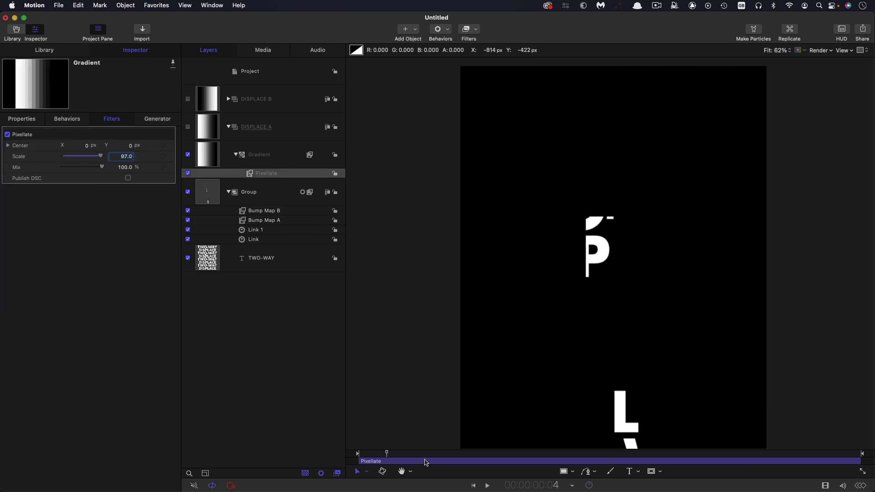
pyautogui.moveTo(427, 463); pyautogui.dragTo(665, 451)
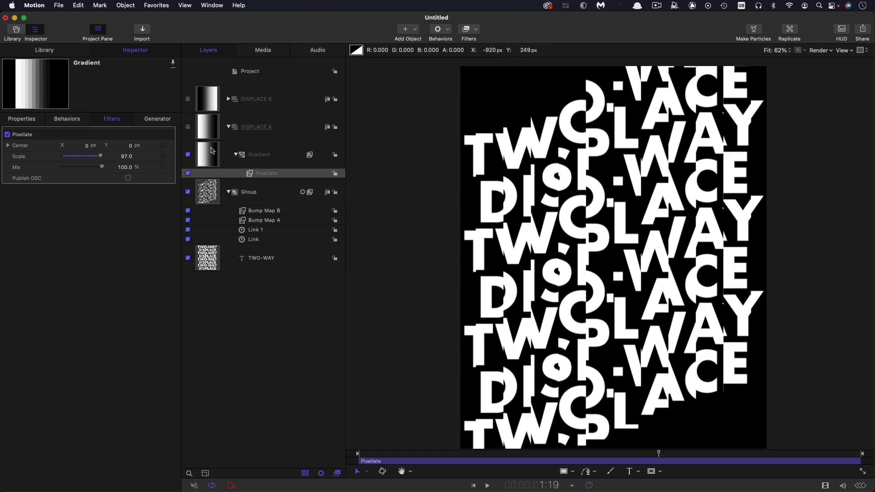
# Step: Add a Clouds generator above DISPLACE A's Gradient and move Pixellate onto it
pyautogui.click(213, 151)
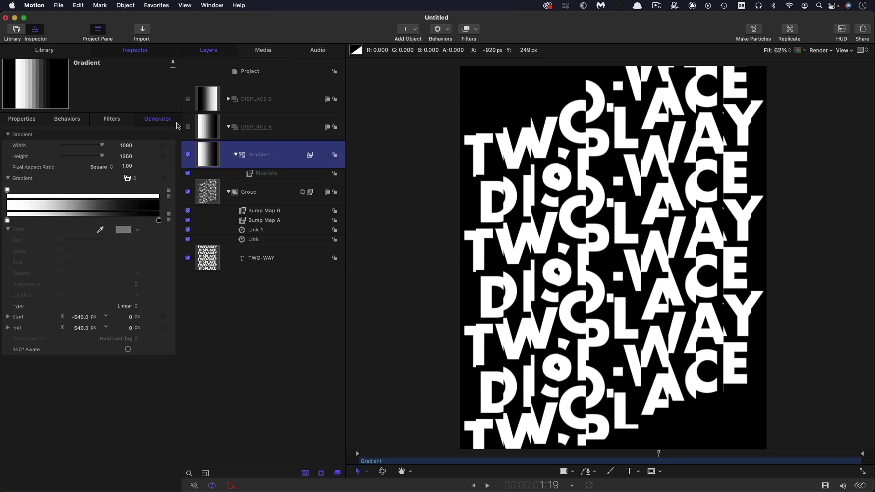
pyautogui.click(40, 50)
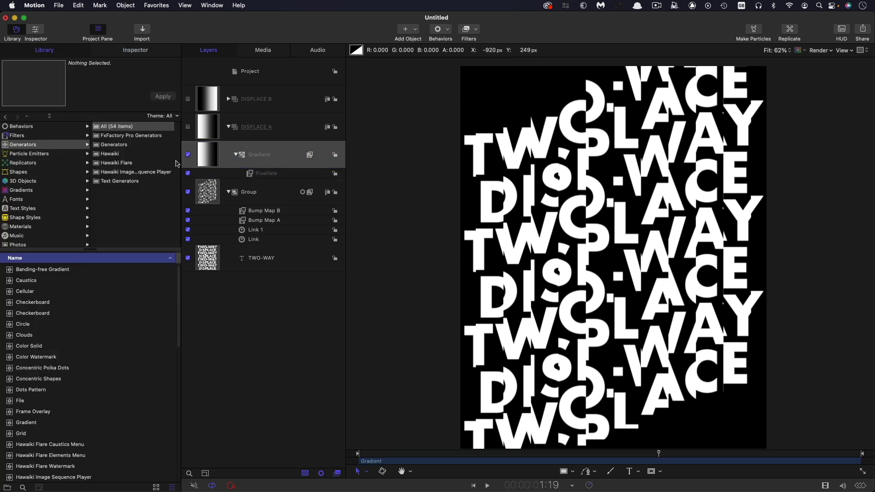
pyautogui.click(111, 146)
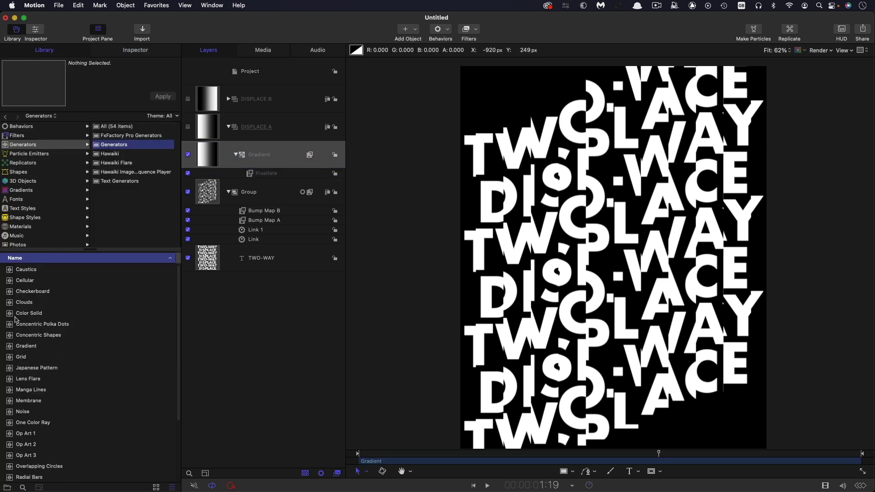
pyautogui.moveTo(11, 302); pyautogui.dragTo(228, 146)
pyautogui.click(250, 203)
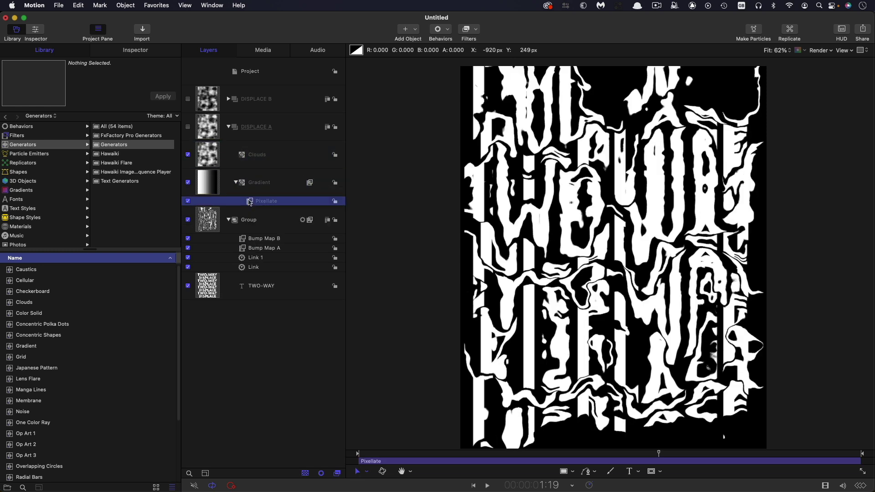
pyautogui.moveTo(250, 204); pyautogui.dragTo(209, 155)
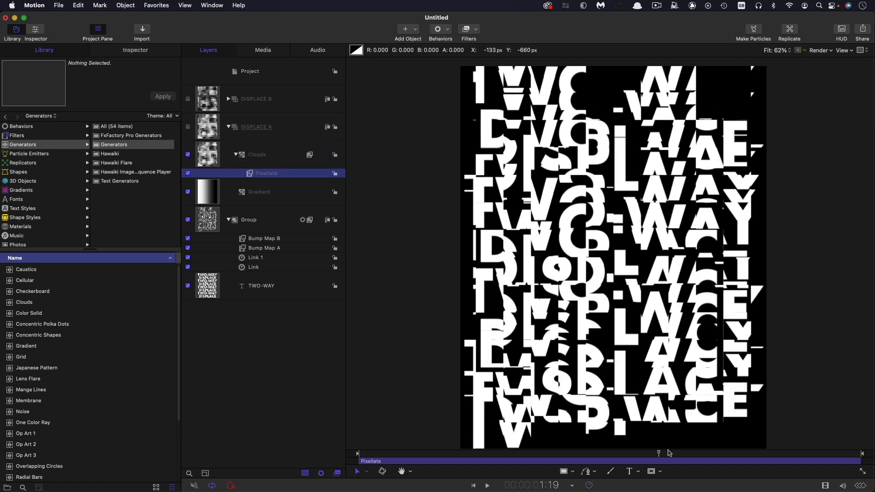
# Step: Preview the clouds map, return Pixellate to the Gradient and hide the Clouds layer
pyautogui.moveTo(670, 452); pyautogui.dragTo(359, 454)
pyautogui.press('space')
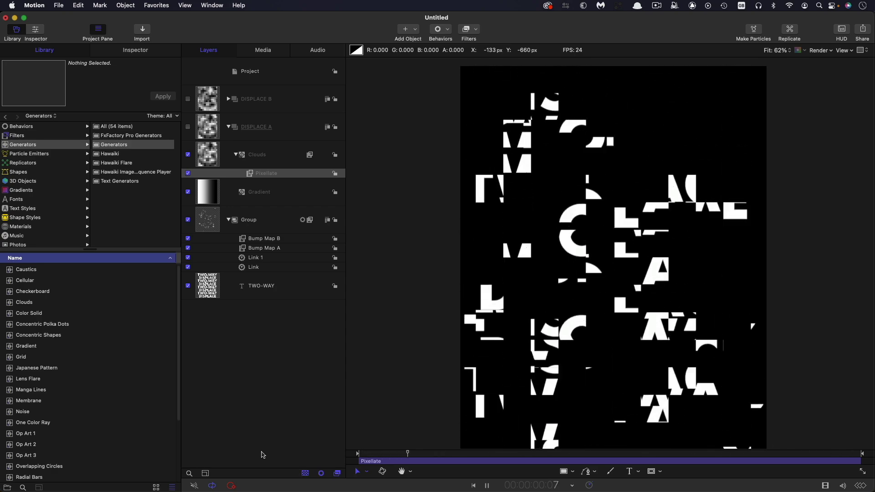
pyautogui.click(263, 454)
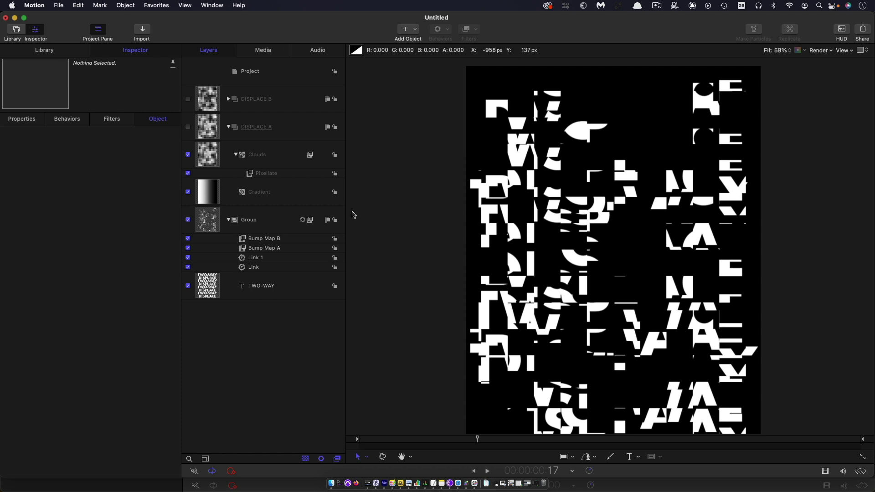
pyautogui.moveTo(265, 173); pyautogui.dragTo(258, 192)
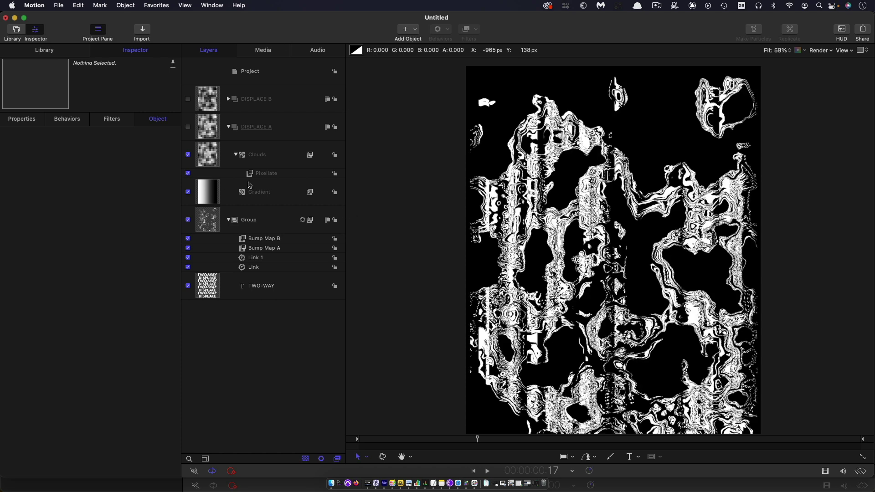
pyautogui.click(188, 155)
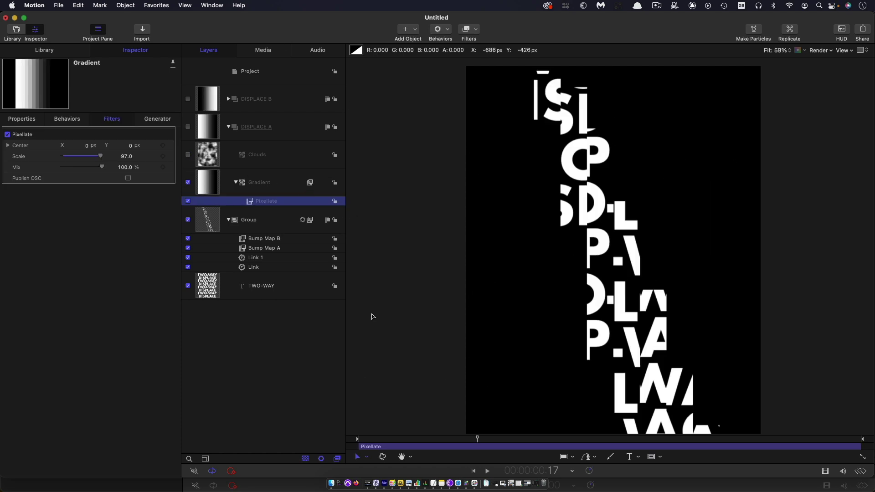
# Step: Add a Color Solid background layer coloured magenta FD39DE
pyautogui.click(47, 51)
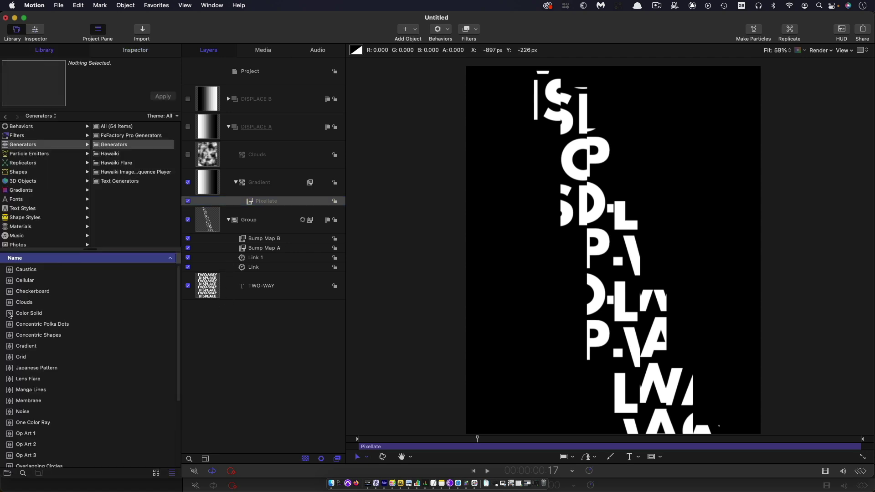
pyautogui.moveTo(10, 316); pyautogui.dragTo(211, 301)
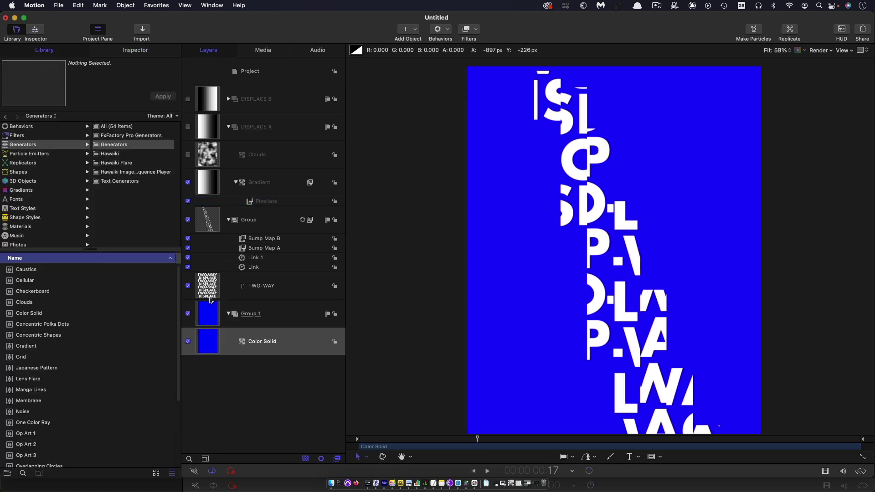
pyautogui.click(135, 50)
pyautogui.click(124, 179)
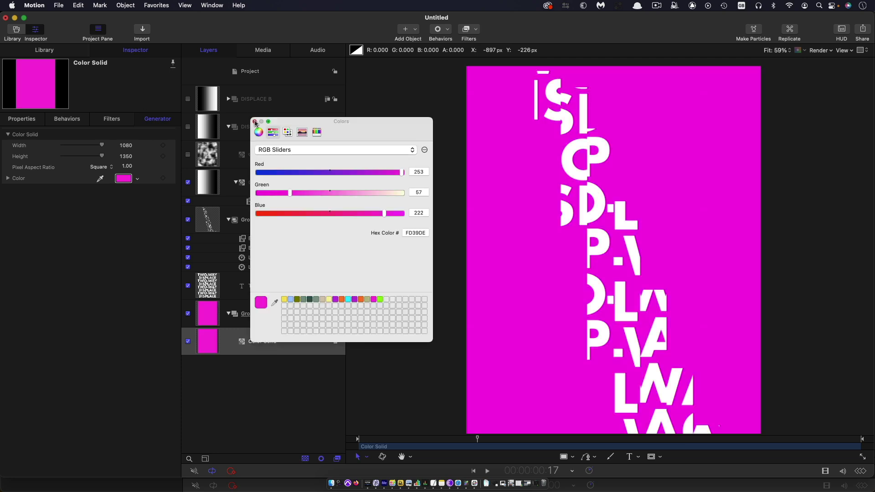
pyautogui.click(255, 122)
# Step: Add a bright green Stylize > Fill filter to the Group and preview the text
pyautogui.click(205, 217)
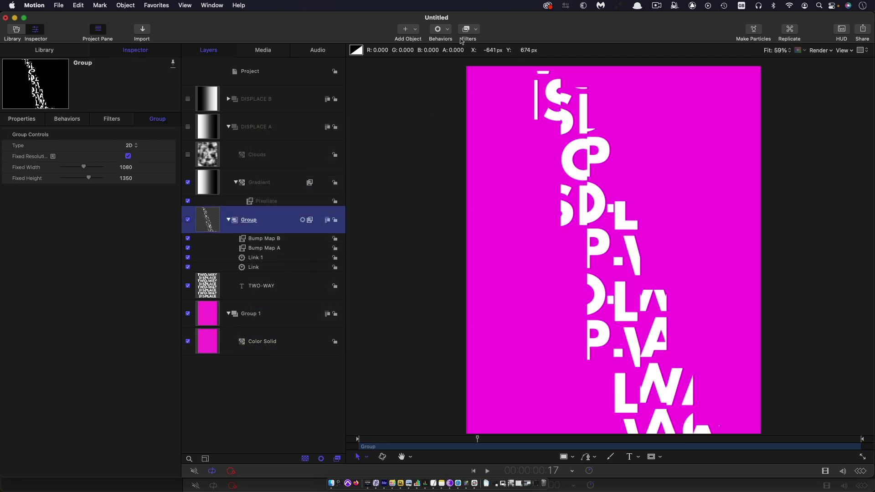
pyautogui.click(476, 29)
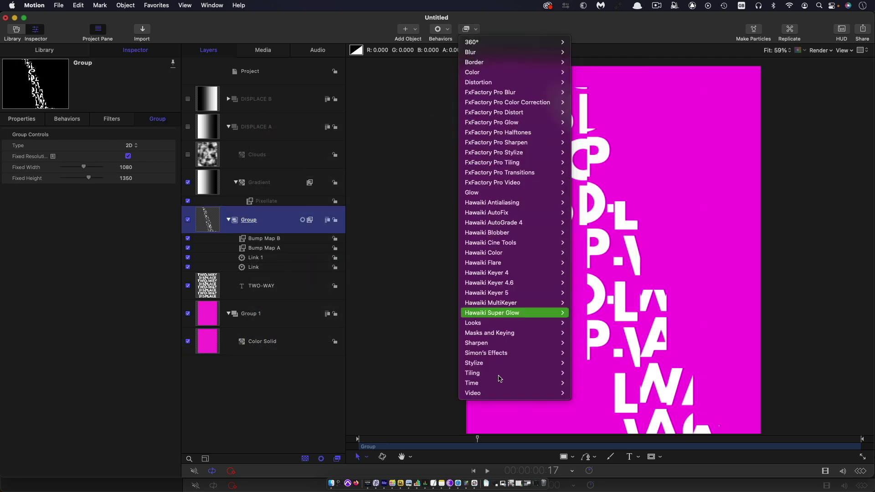
pyautogui.moveTo(496, 366)
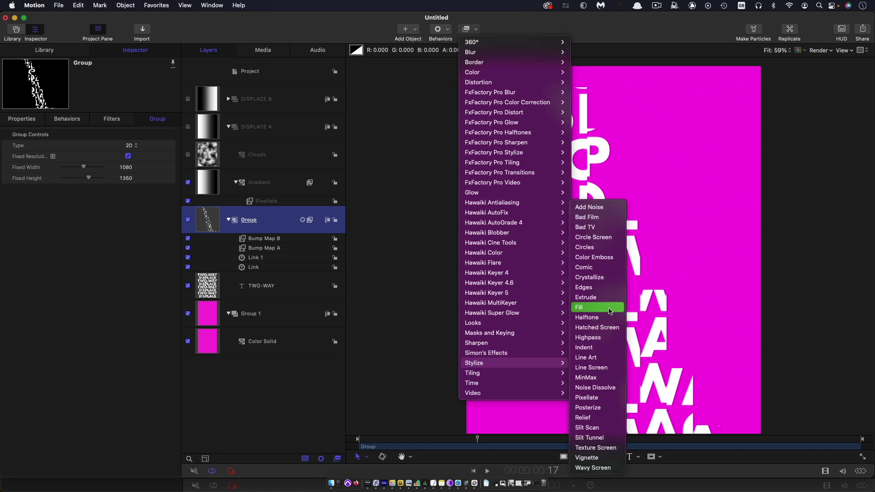
pyautogui.click(586, 307)
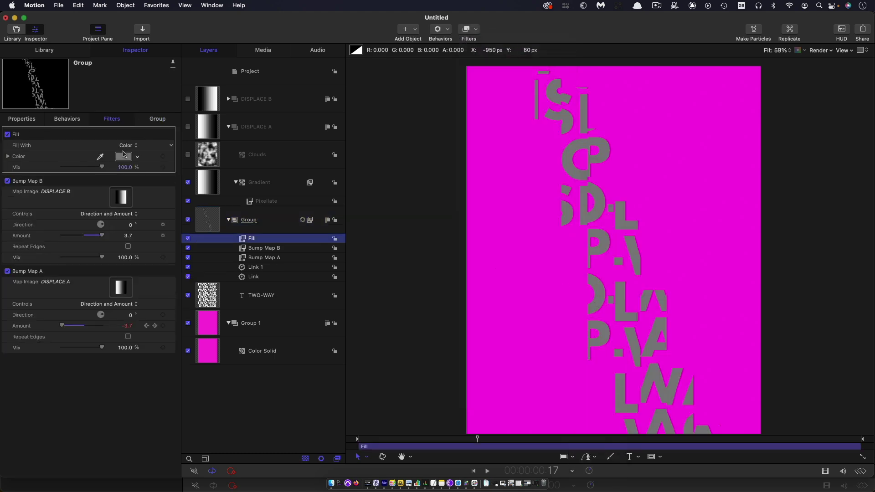
pyautogui.click(123, 155)
pyautogui.click(372, 301)
pyautogui.press('space')
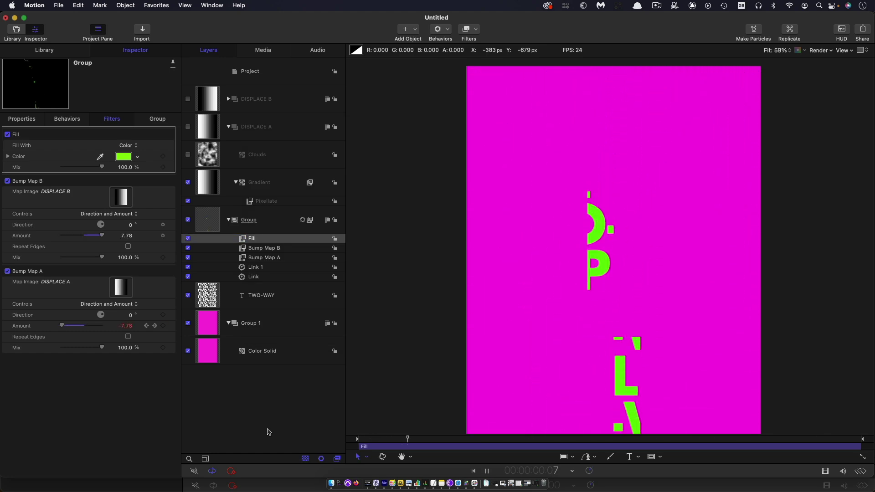
# Step: Disable the Gradient's Pixellate filter and preview the smooth letters from near the start
pyautogui.click(283, 183)
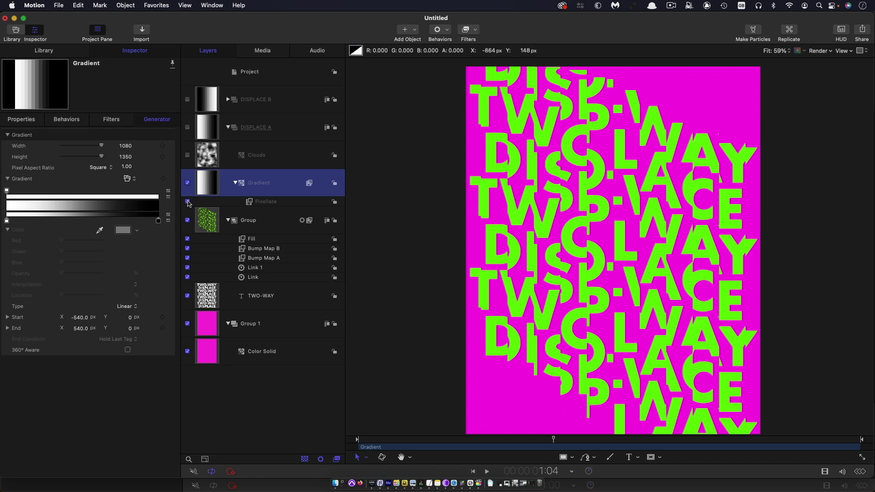
pyautogui.click(187, 202)
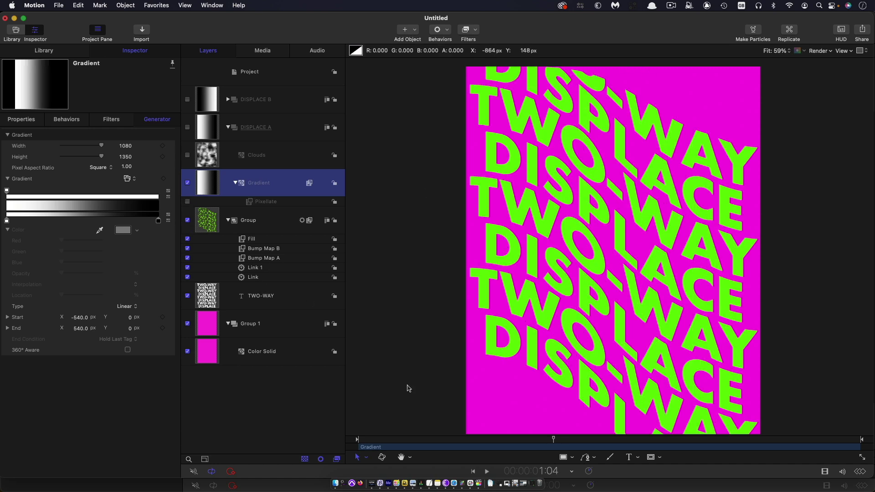
pyautogui.click(362, 439)
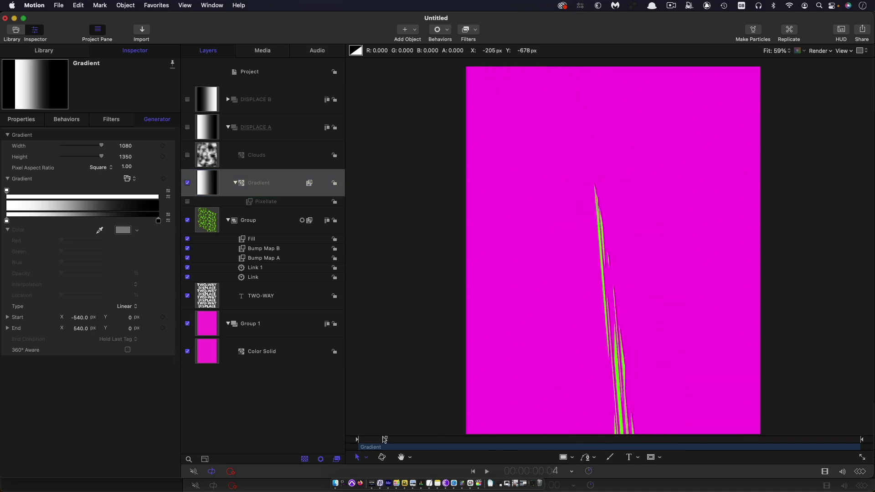
pyautogui.press('space')
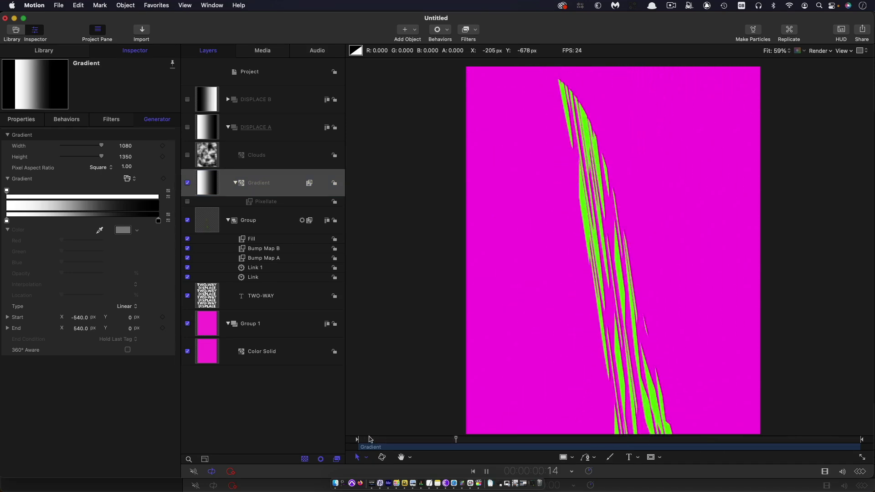
pyautogui.press('space')
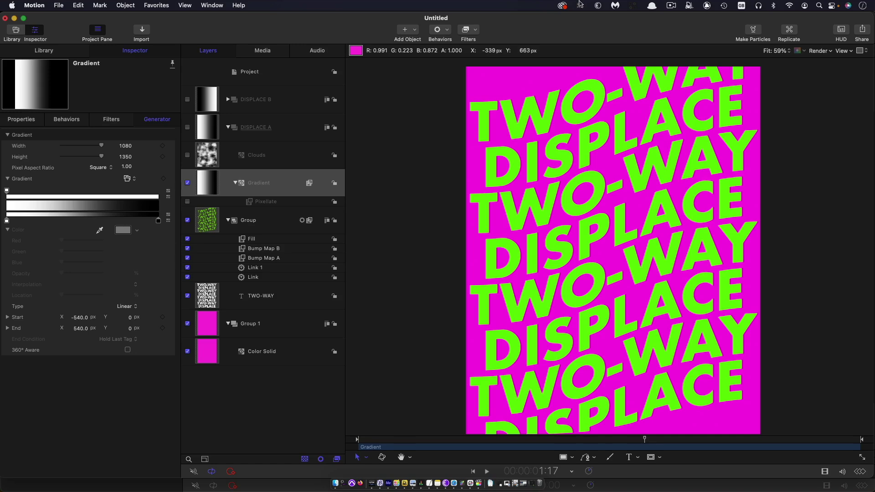
# Step: Try a Stylize > Hatched Screen filter on the Gradient, preview it, then delete it
pyautogui.click(475, 30)
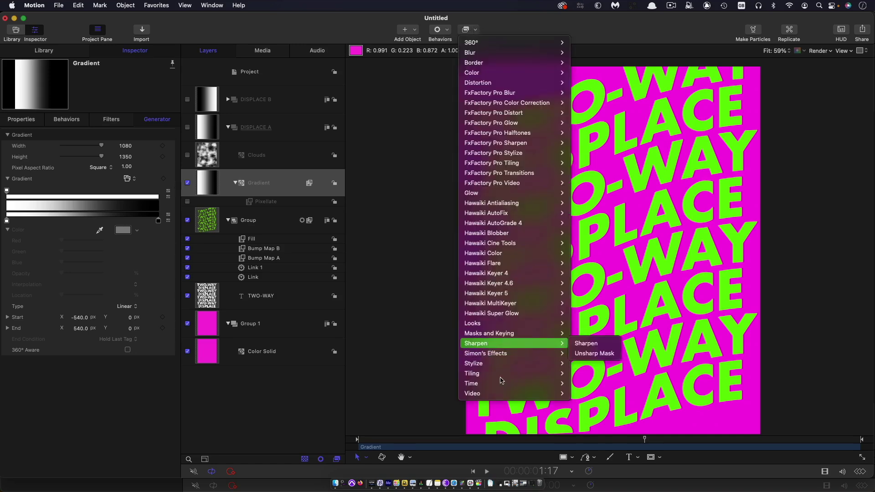
pyautogui.moveTo(494, 367)
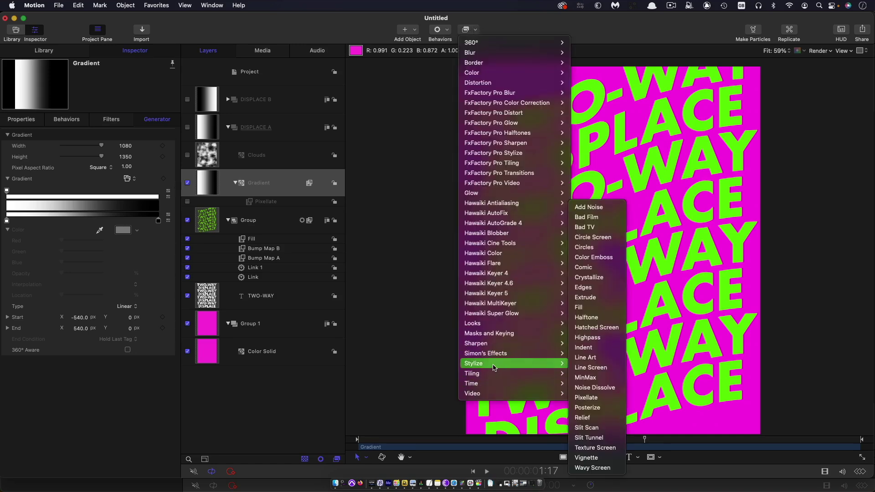
pyautogui.click(603, 328)
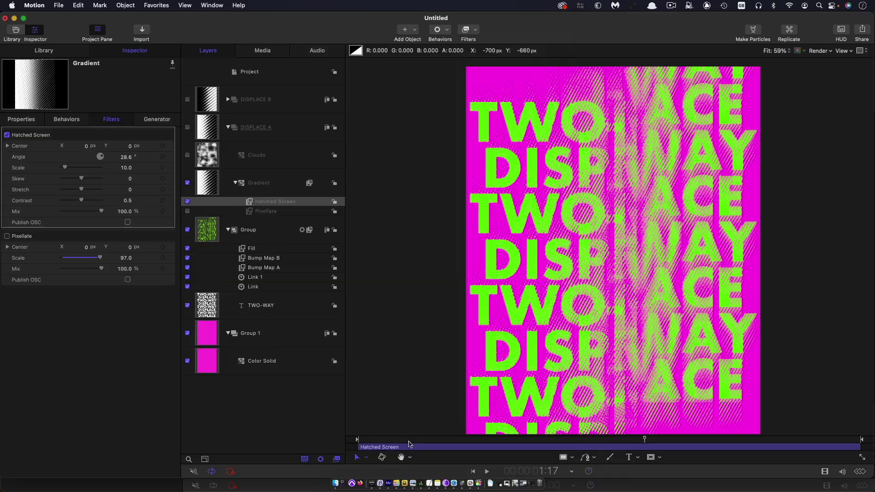
pyautogui.press('space')
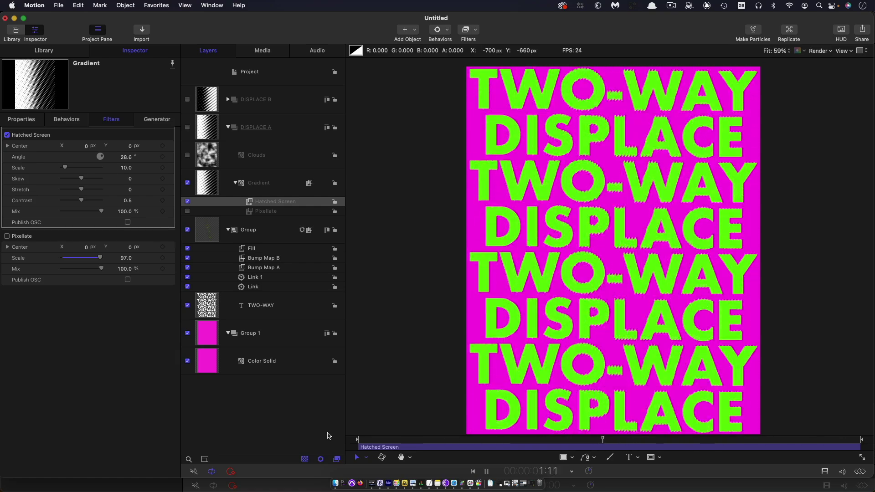
pyautogui.press('Delete')
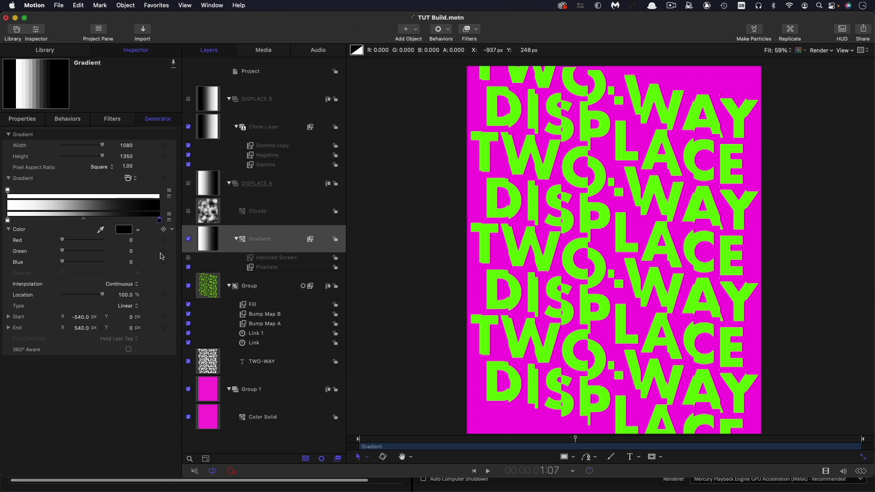
# Step: Pull the Gradient's black stop to a quarter, add a white stop, distribute evenly, and preview
pyautogui.click(206, 242)
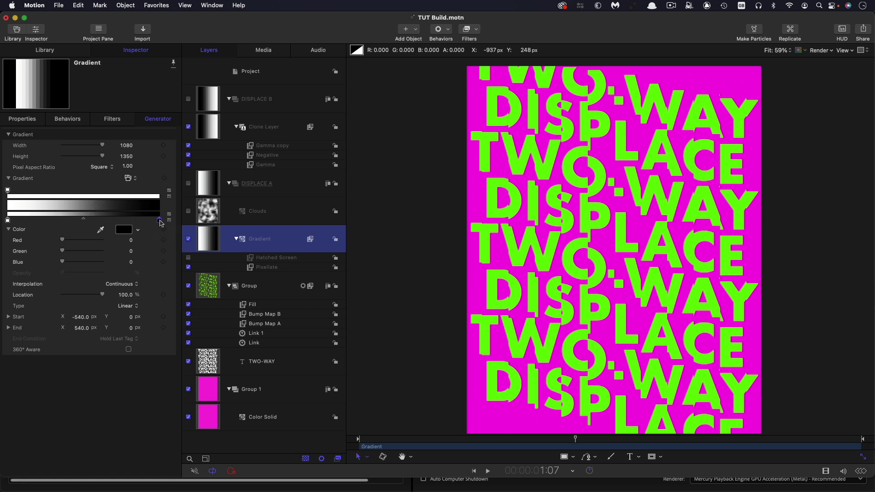
pyautogui.moveTo(161, 223); pyautogui.dragTo(48, 223)
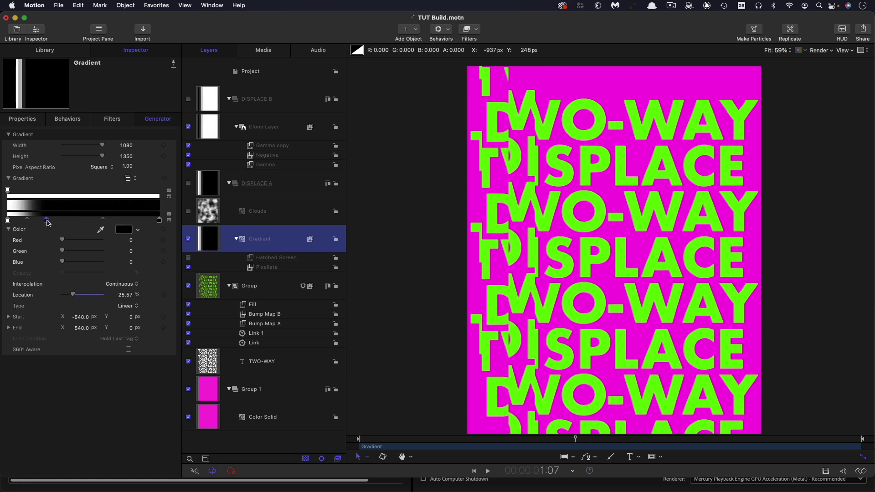
pyautogui.moveTo(8, 223); pyautogui.dragTo(106, 223)
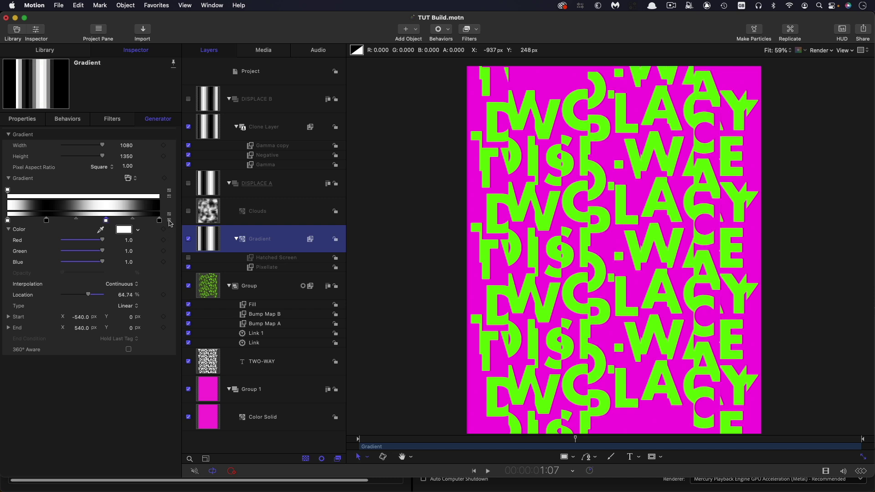
pyautogui.click(169, 221)
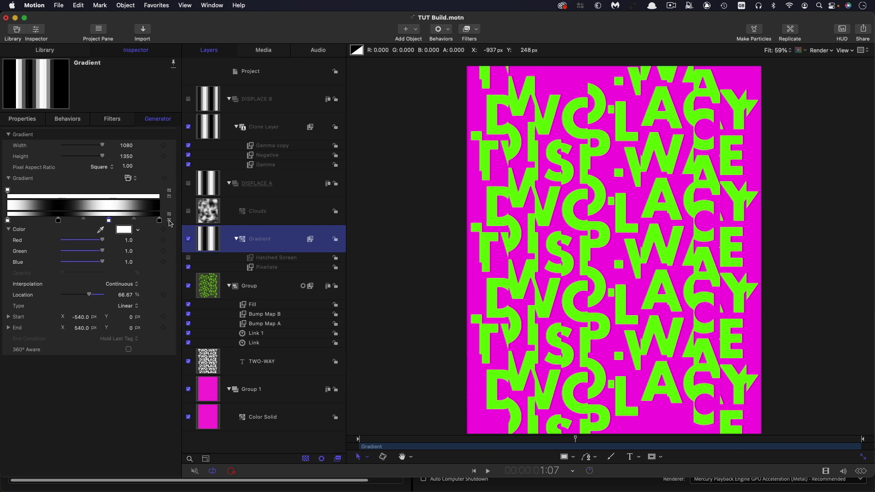
pyautogui.moveTo(575, 446); pyautogui.dragTo(365, 445)
pyautogui.press('space')
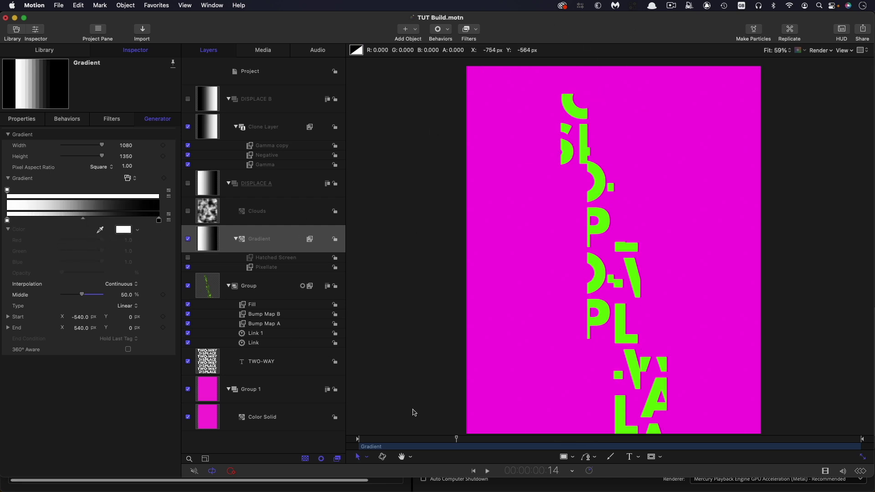
# Step: Drag the Gradient Middle slider to 24.5% and play from the start to check the split
pyautogui.click(449, 440)
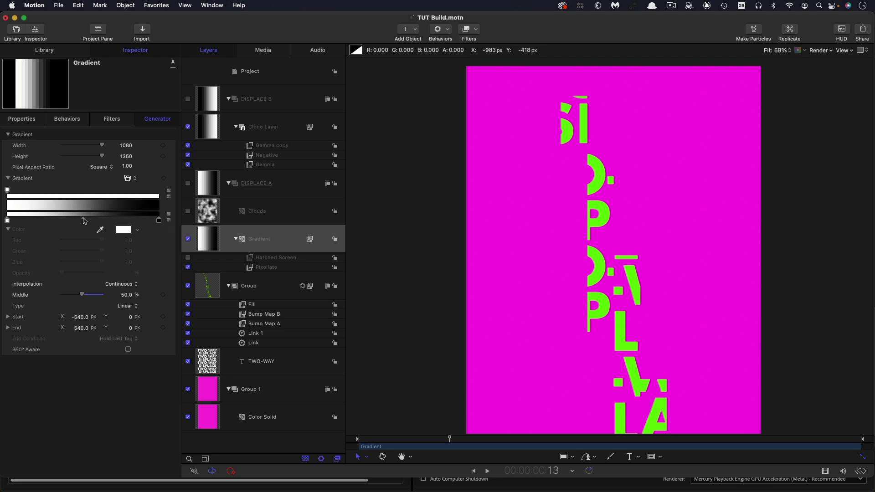
pyautogui.moveTo(83, 219); pyautogui.dragTo(86, 220)
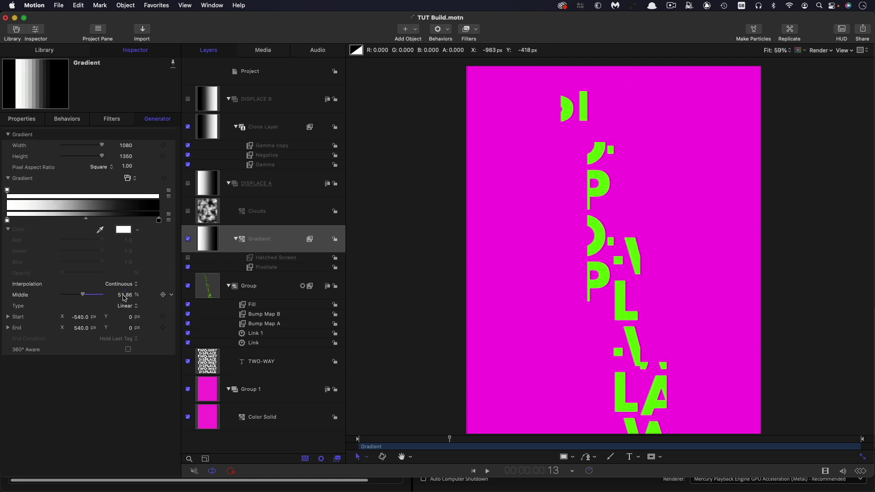
pyautogui.moveTo(83, 296); pyautogui.dragTo(95, 297)
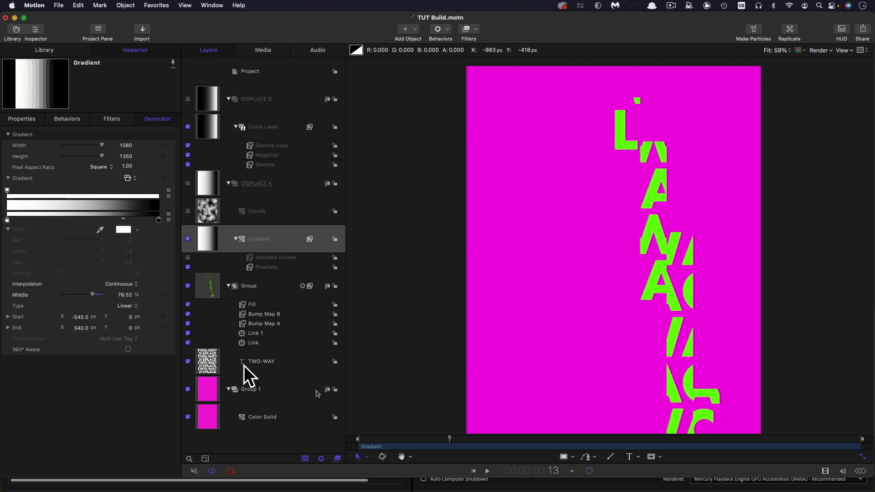
pyautogui.press('Home')
pyautogui.press('space')
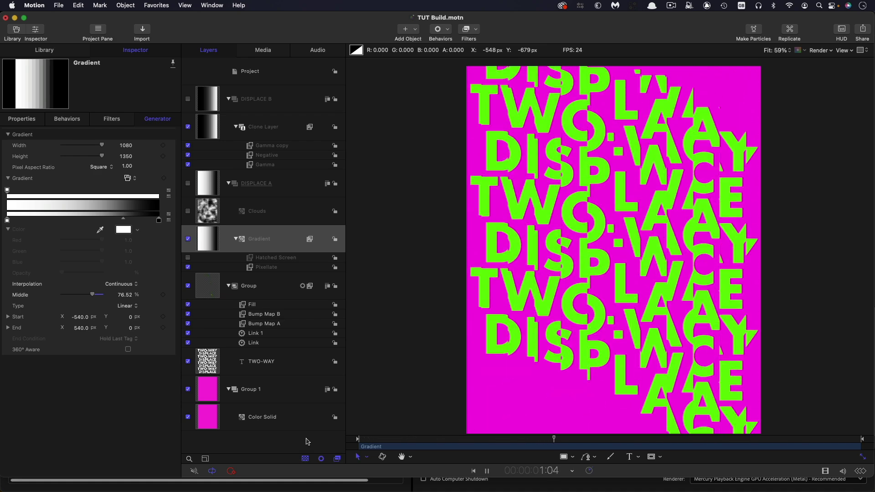
pyautogui.press('space')
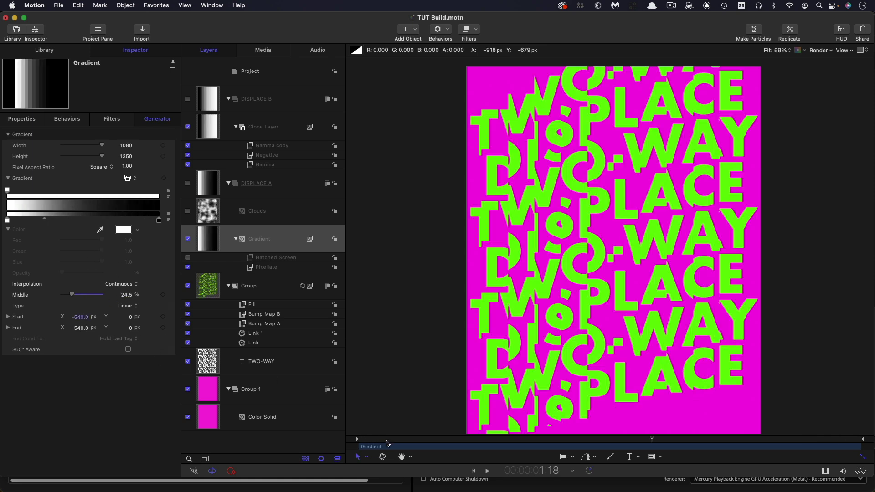
# Step: Keyframe the Gradient Middle at 20% on the first frame and play the sweep
pyautogui.press('Home')
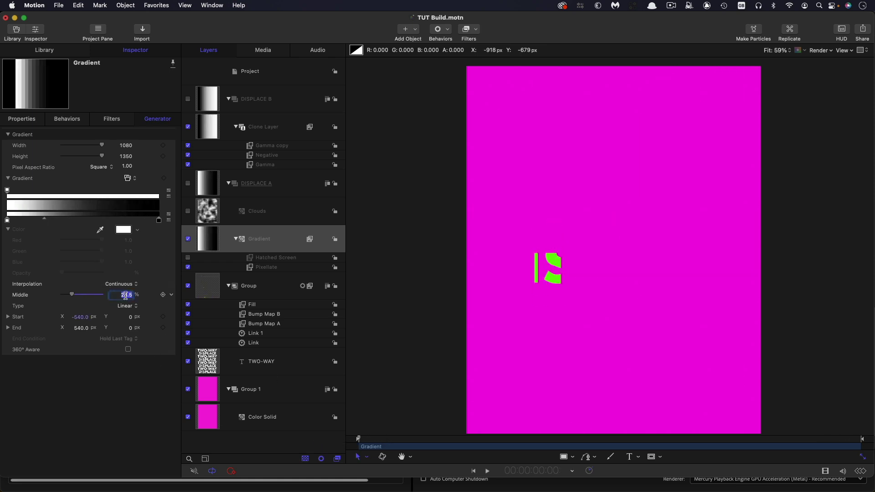
pyautogui.press('Return')
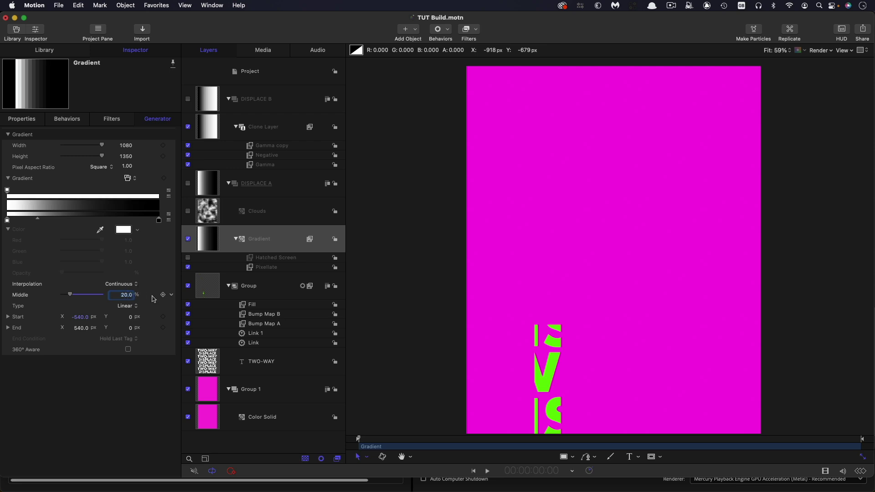
pyautogui.press('space')
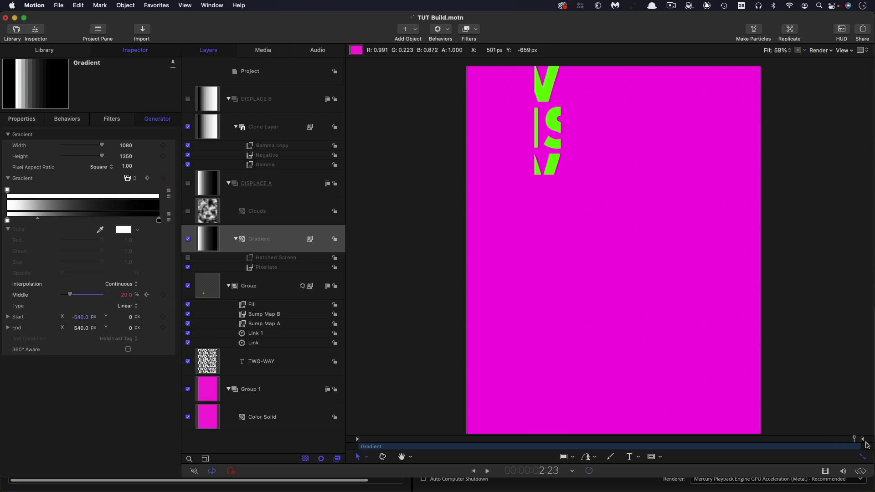